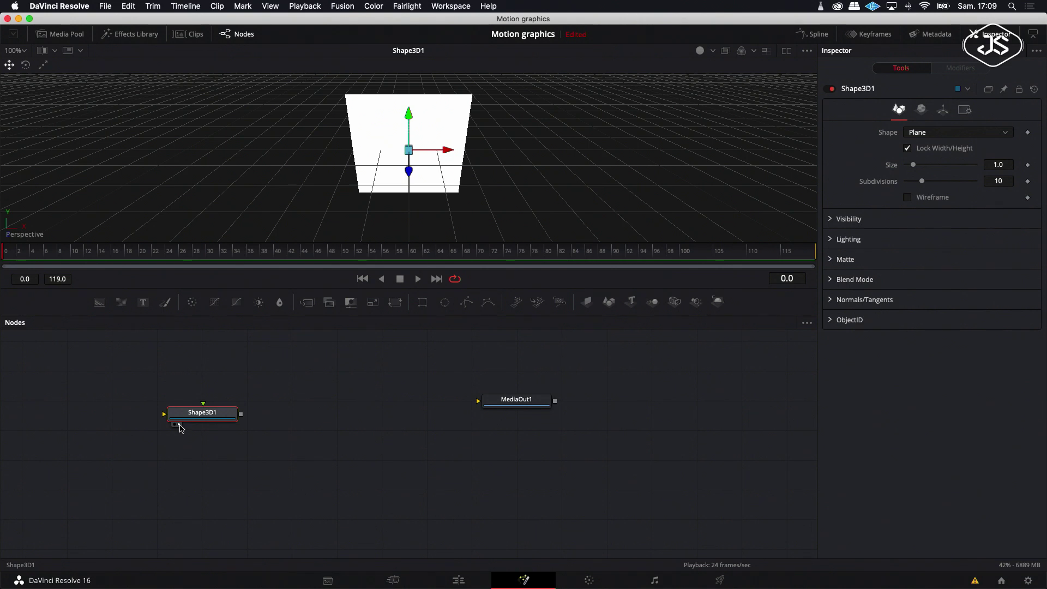
# Step: Change the 3D shape to a sphere and set its X rotation to 90
pyautogui.click(1008, 136)
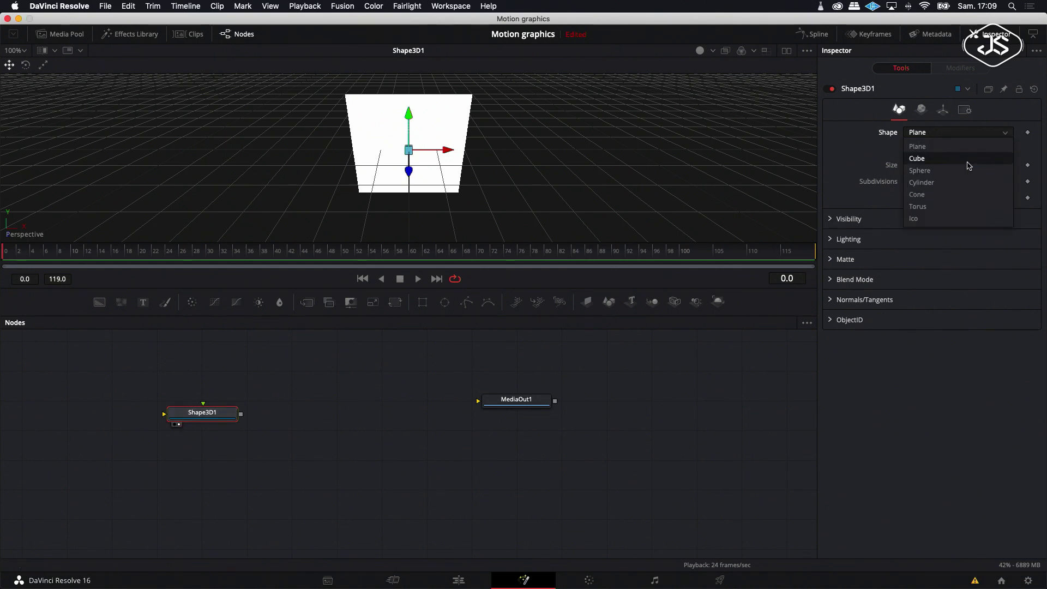
pyautogui.click(940, 176)
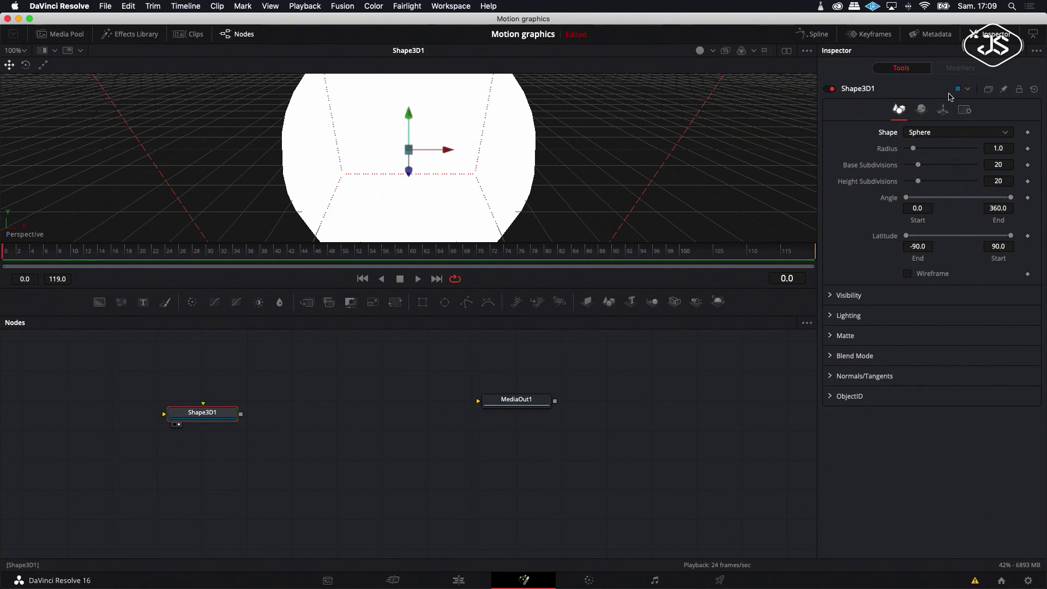
pyautogui.click(944, 112)
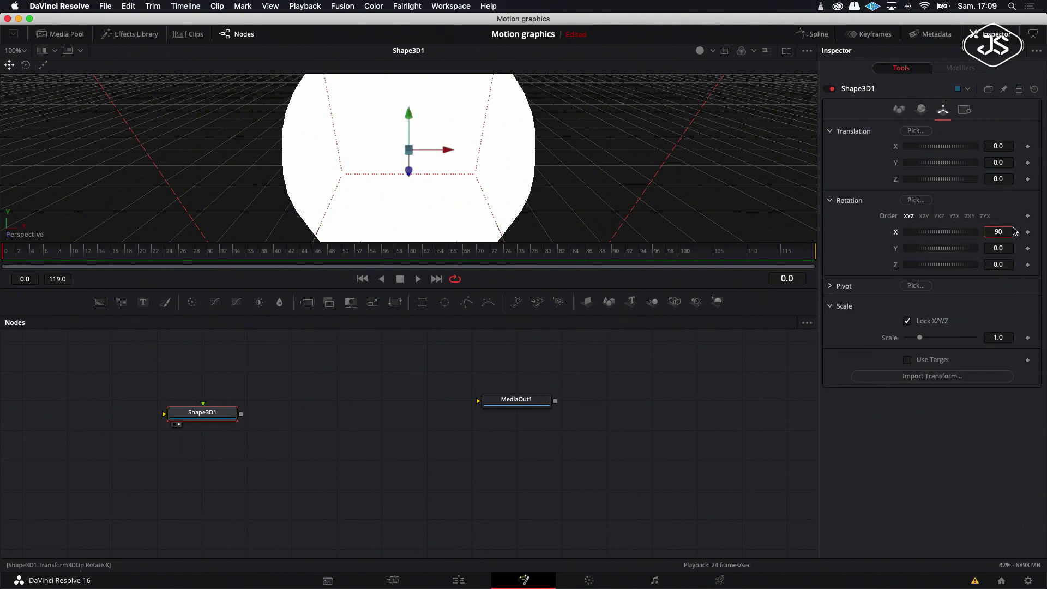
pyautogui.press('Return')
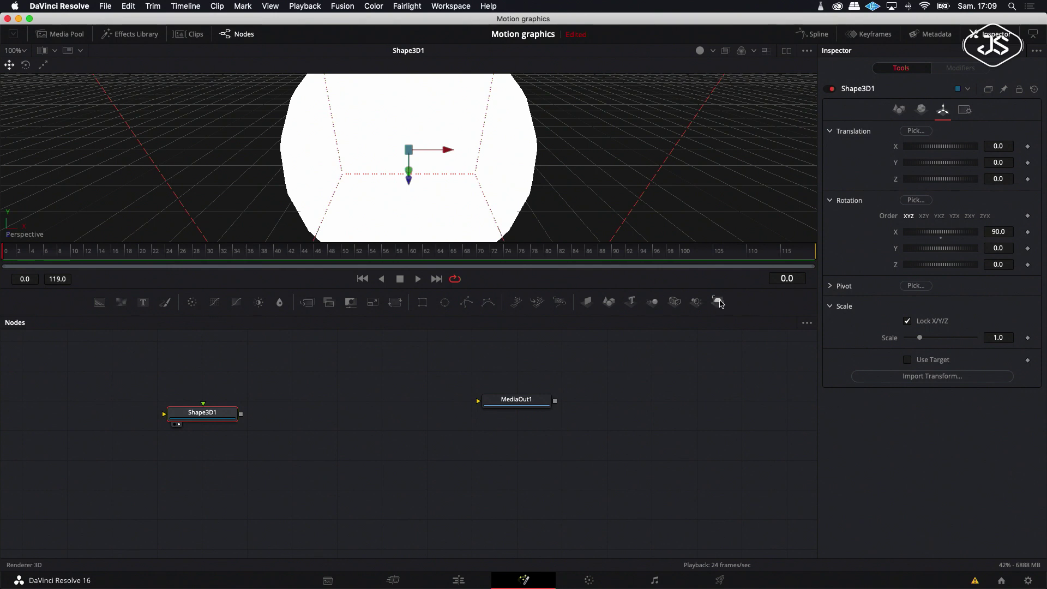
# Step: Add a Renderer 3D node near the shape node and set an arrangement option for the nodes
pyautogui.click(319, 392)
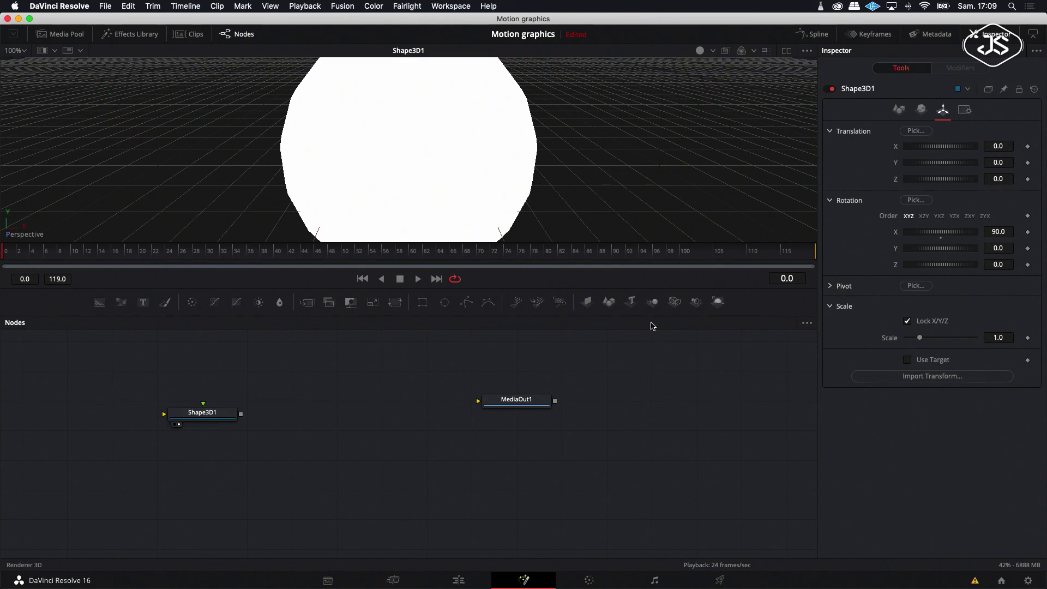
pyautogui.click(717, 302)
pyautogui.rightClick(279, 443)
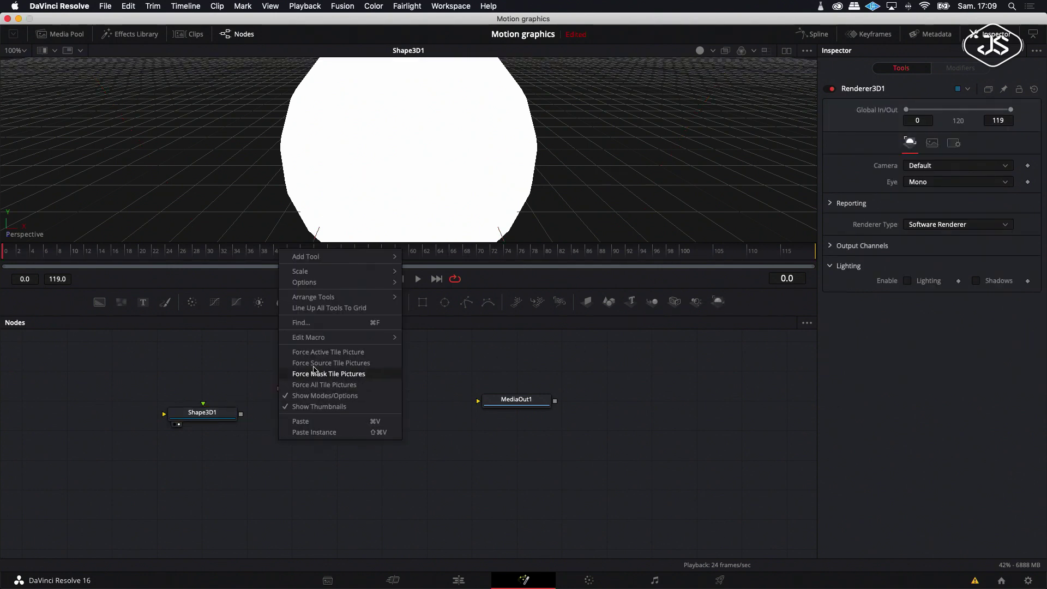
pyautogui.moveTo(366, 298)
pyautogui.click(435, 301)
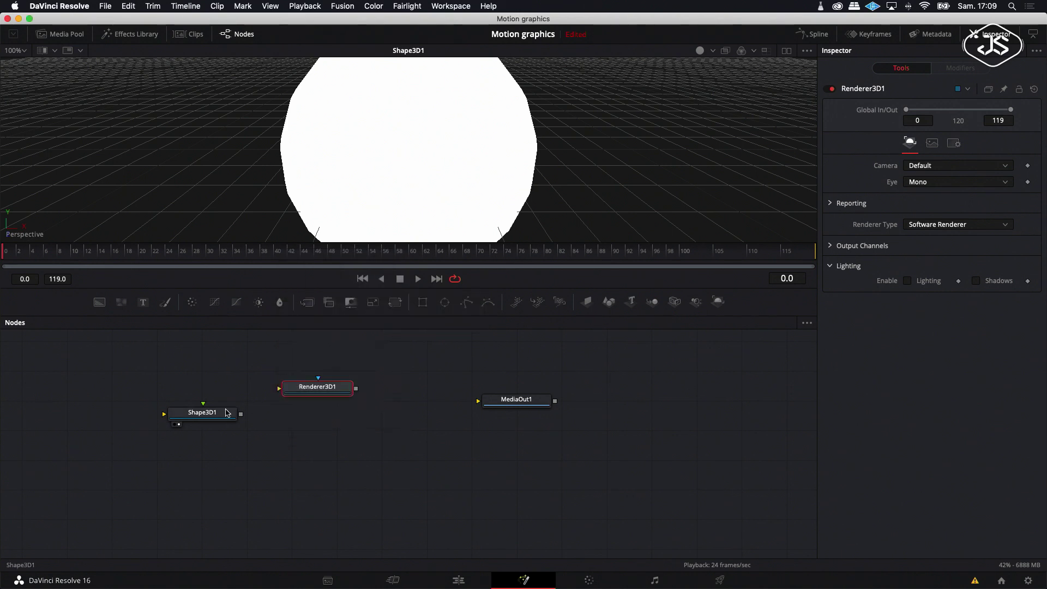
# Step: Align the shape and renderer nodes side by side, connect shape to renderer, and show the renderer's output in the viewer
pyautogui.moveTo(222, 390); pyautogui.dragTo(222, 390)
pyautogui.moveTo(302, 394); pyautogui.dragTo(270, 402)
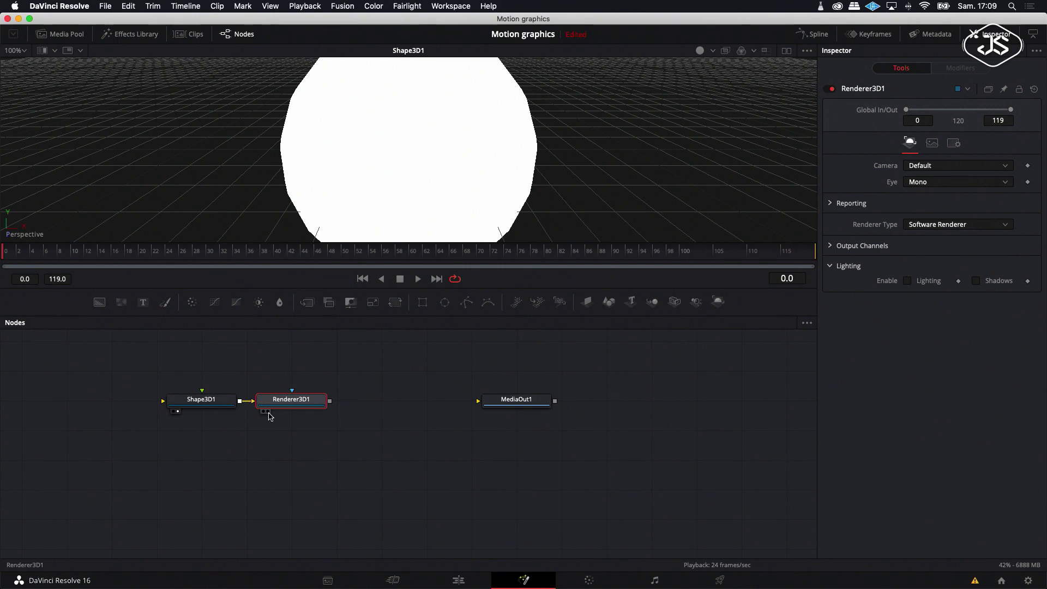
pyautogui.click(267, 411)
# Step: Set the sphere's radius to 0.63 and its base subdivisions to 100
pyautogui.click(204, 400)
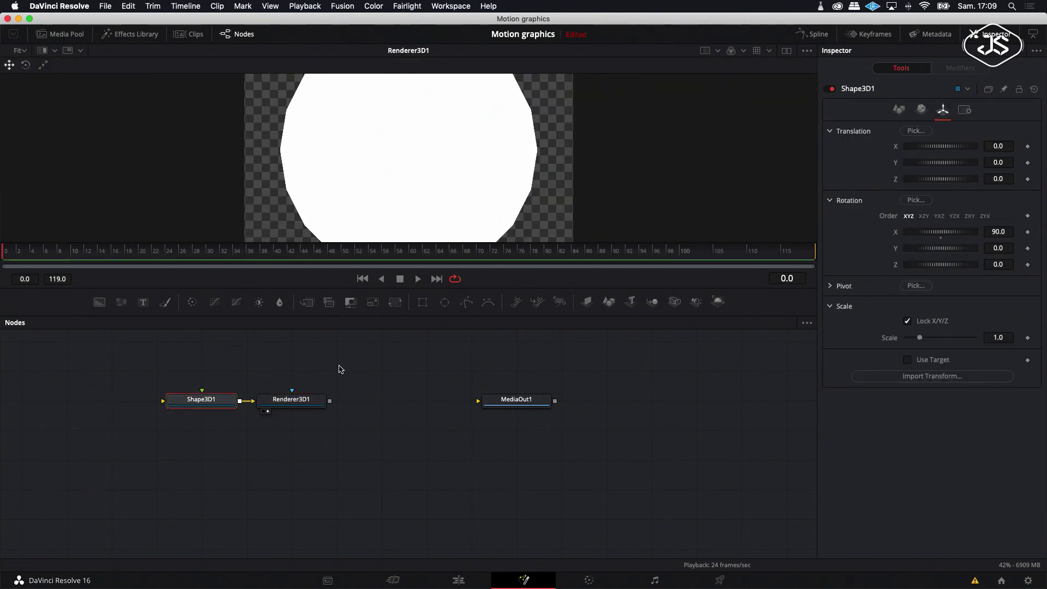
pyautogui.click(898, 110)
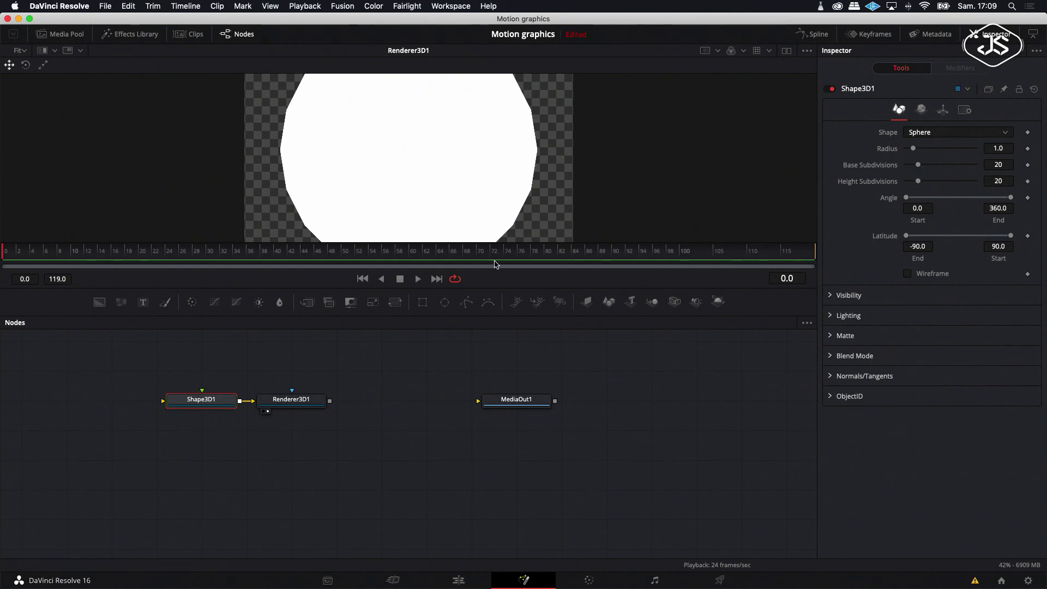
pyautogui.moveTo(485, 287); pyautogui.dragTo(492, 294)
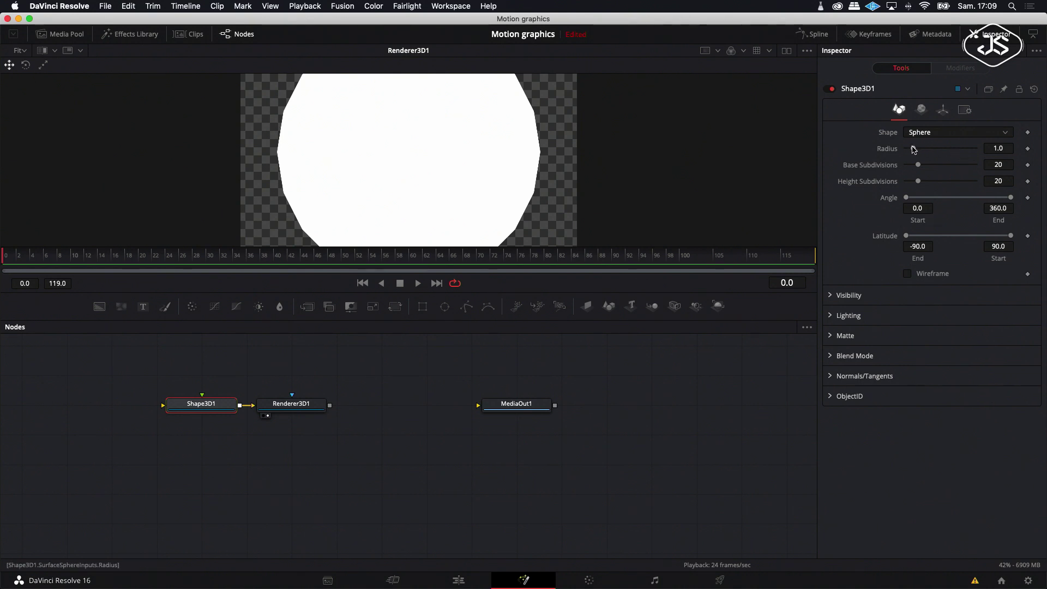
pyautogui.moveTo(912, 150); pyautogui.dragTo(912, 151)
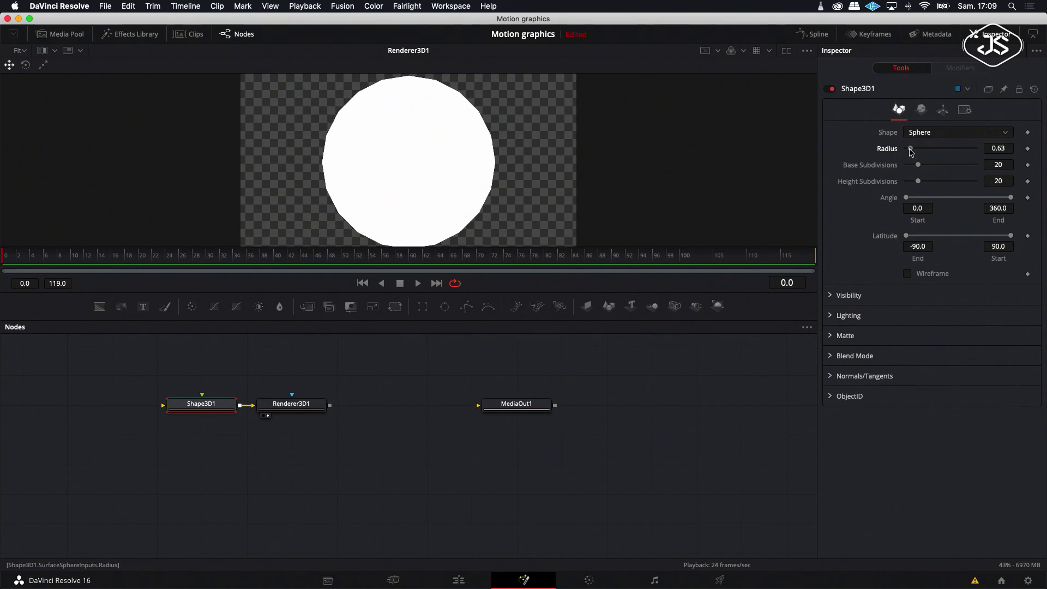
pyautogui.moveTo(910, 150); pyautogui.dragTo(909, 150)
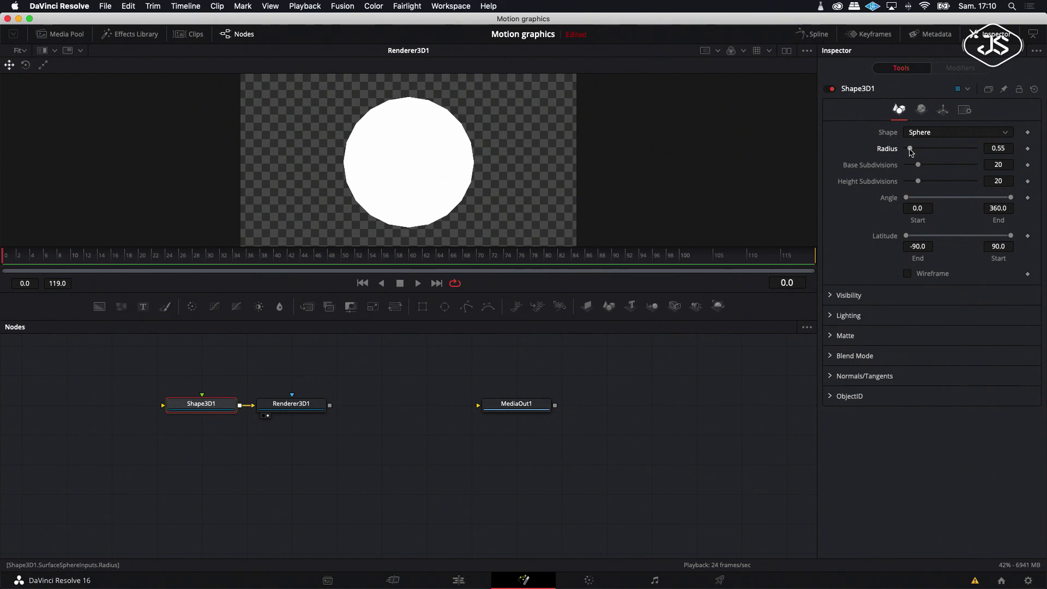
pyautogui.moveTo(910, 150); pyautogui.dragTo(1020, 171)
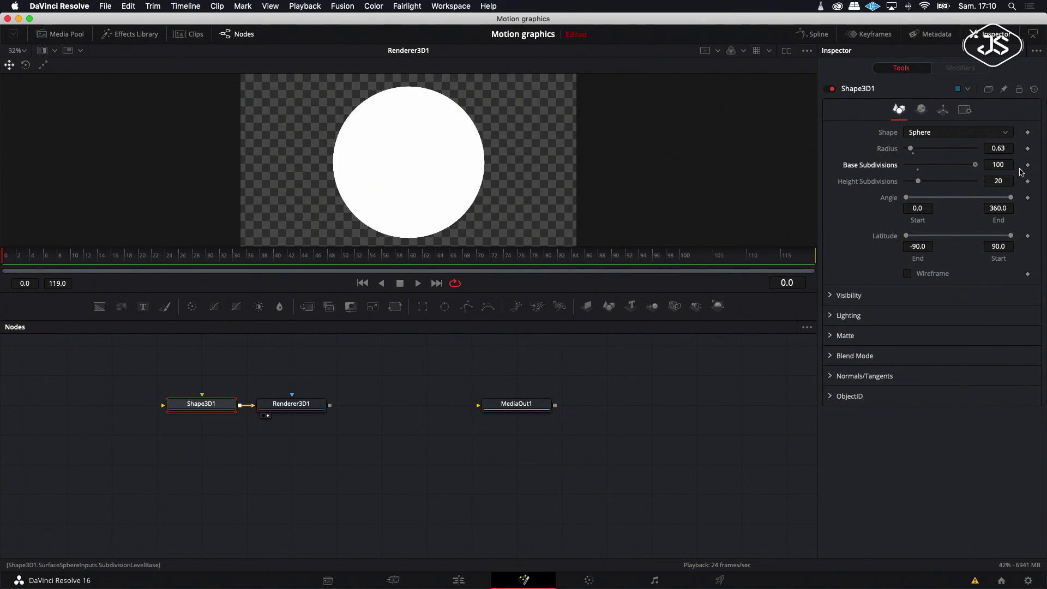
# Step: Keyframe the sphere's angle with start and end 0 at frame 0, end 360 at frame 12 and start 360 at frame 24
pyautogui.moveTo(1010, 198); pyautogui.dragTo(883, 200)
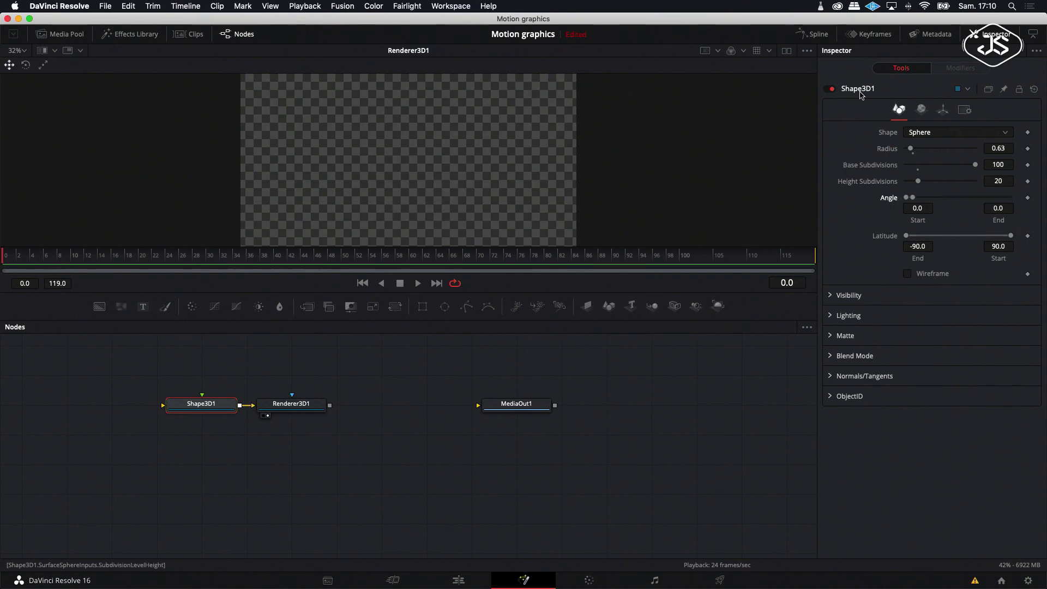
pyautogui.click(814, 33)
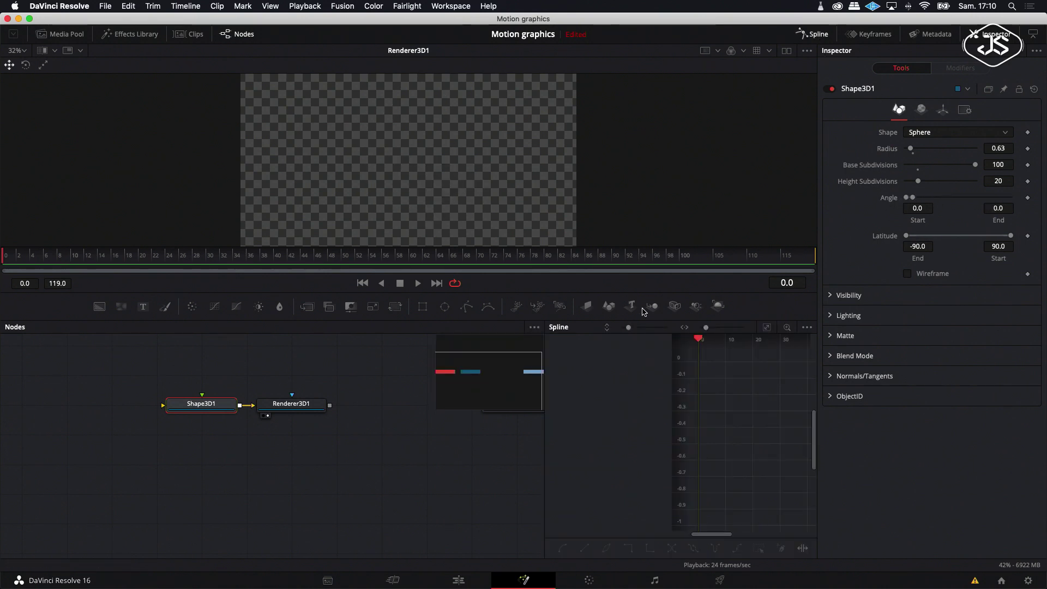
pyautogui.click(1028, 198)
pyautogui.click(725, 346)
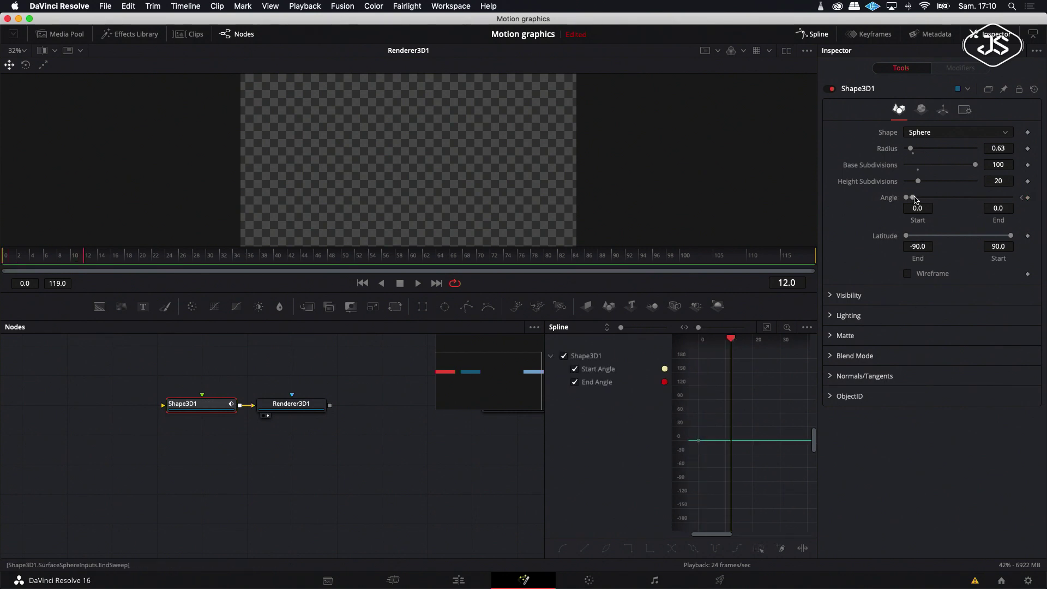
pyautogui.moveTo(915, 200); pyautogui.dragTo(1011, 198)
pyautogui.moveTo(732, 341); pyautogui.dragTo(764, 343)
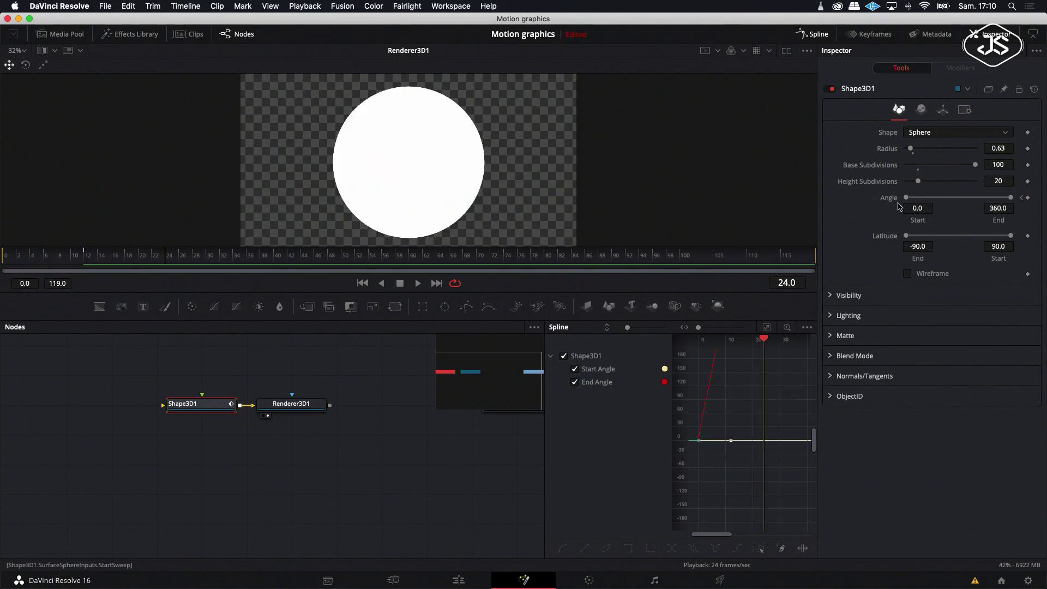
pyautogui.moveTo(906, 198); pyautogui.dragTo(1013, 198)
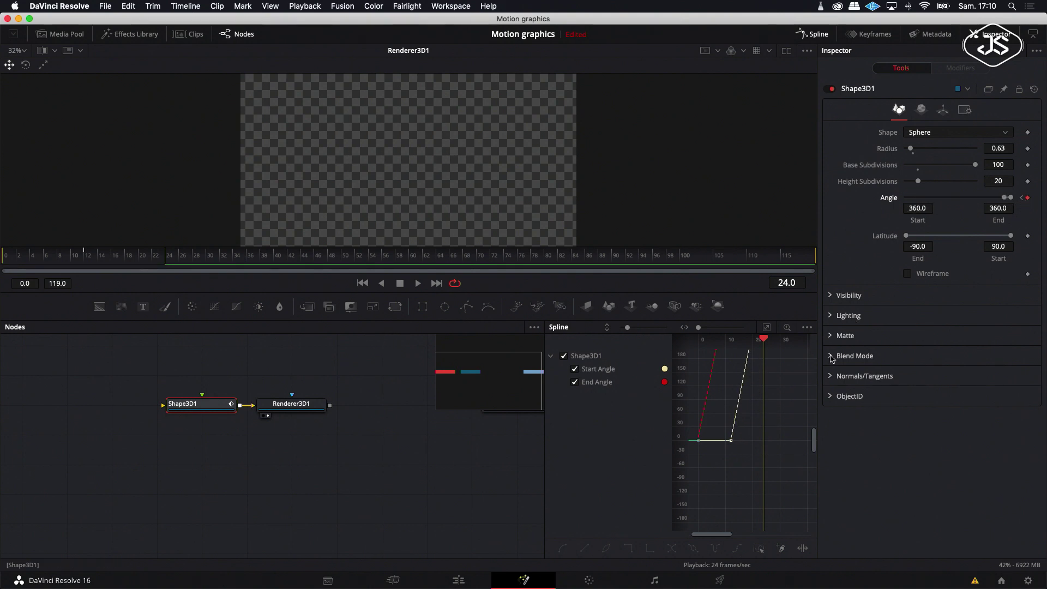
# Step: Fit the angle curves in the spline editor and smooth all their keyframes
pyautogui.click(766, 327)
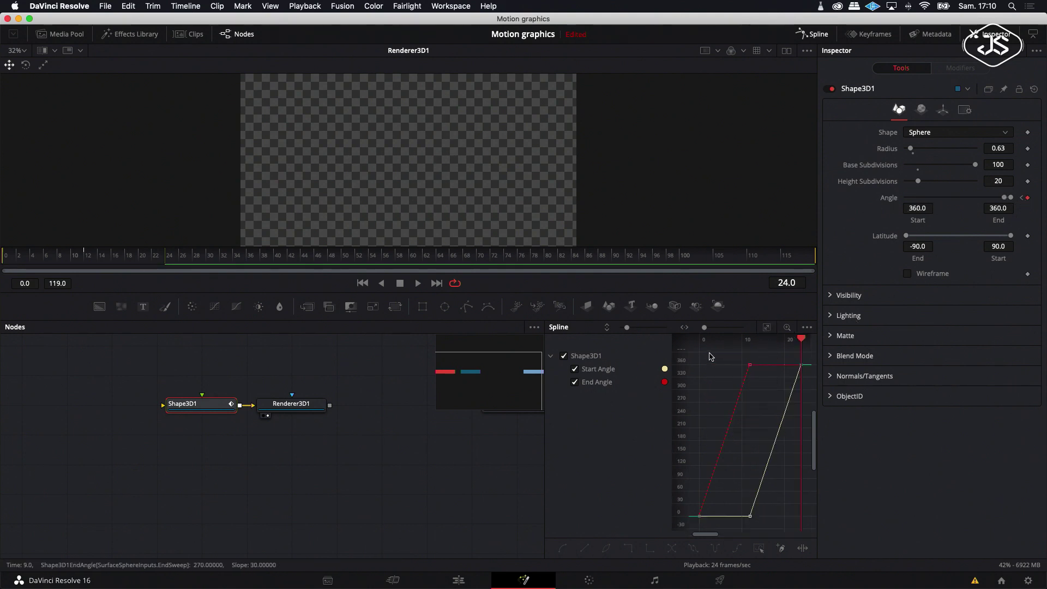
pyautogui.moveTo(689, 358); pyautogui.dragTo(815, 517)
pyautogui.click(565, 547)
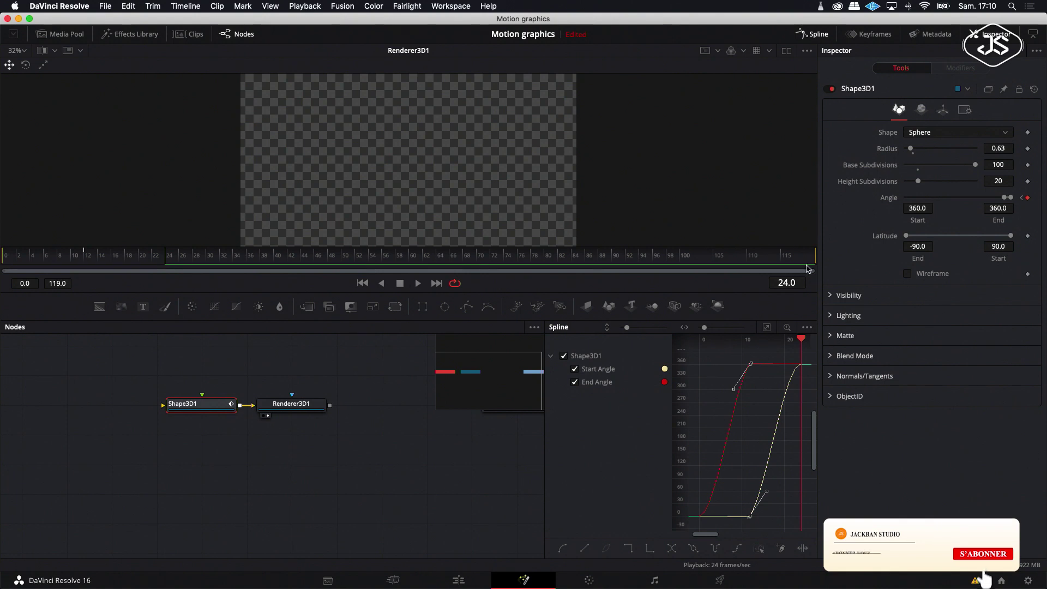
# Step: Shorten the render range to end at frame 43 and play back the sphere animation
pyautogui.moveTo(815, 257); pyautogui.dragTo(327, 261)
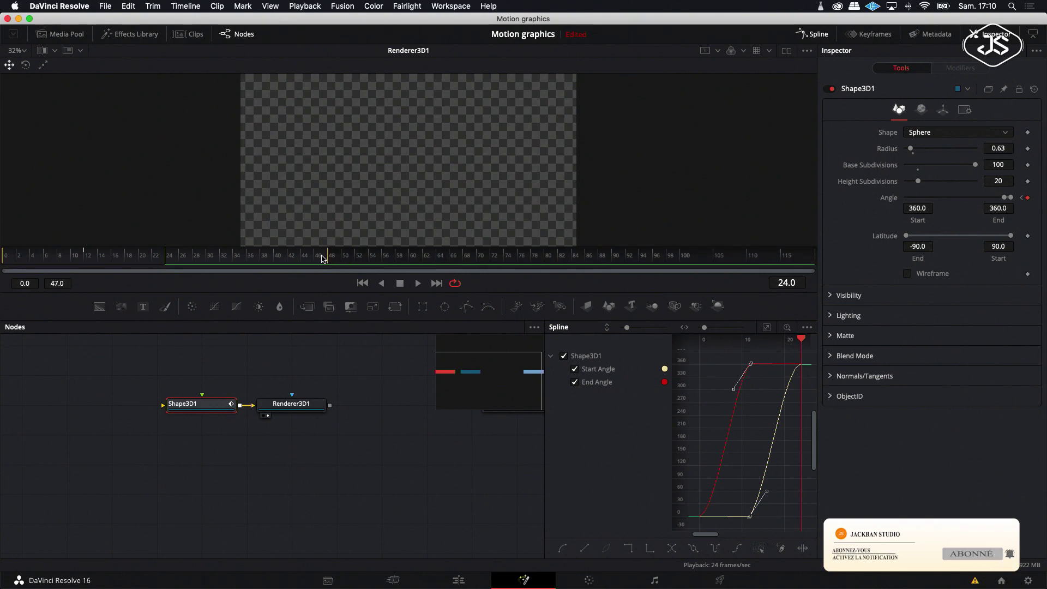
pyautogui.click(418, 284)
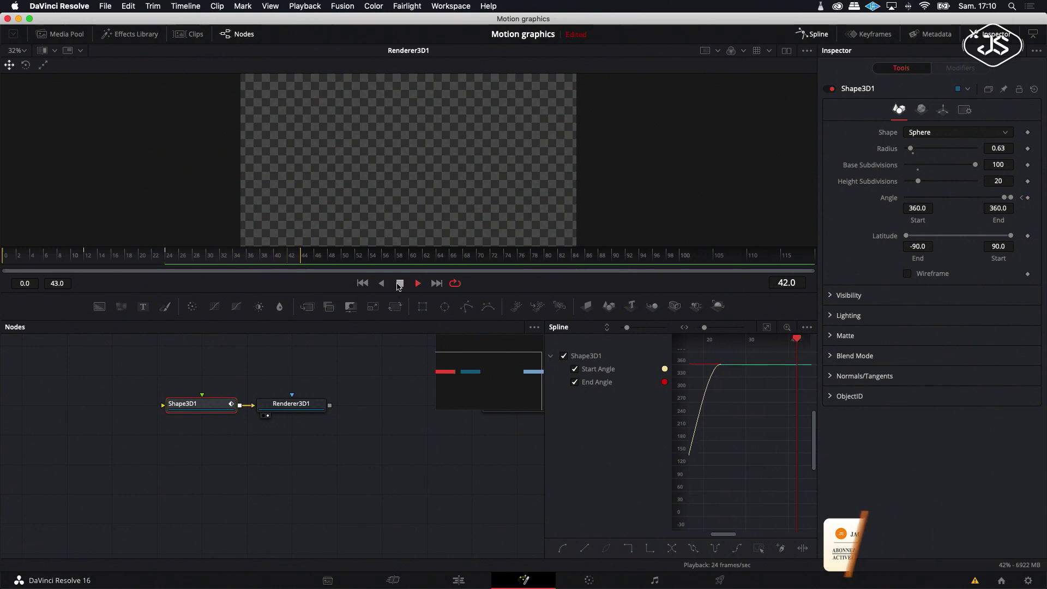
pyautogui.click(400, 285)
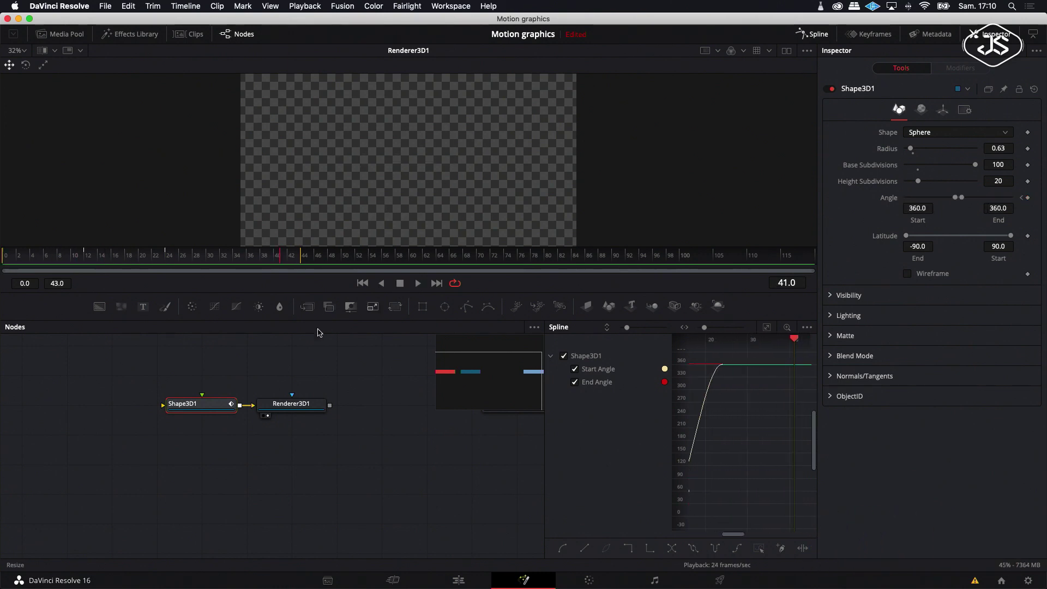
# Step: Group the shape and renderer nodes, move the group away from MediaOut1, and close the spline editor
pyautogui.moveTo(144, 384); pyautogui.dragTo(335, 442)
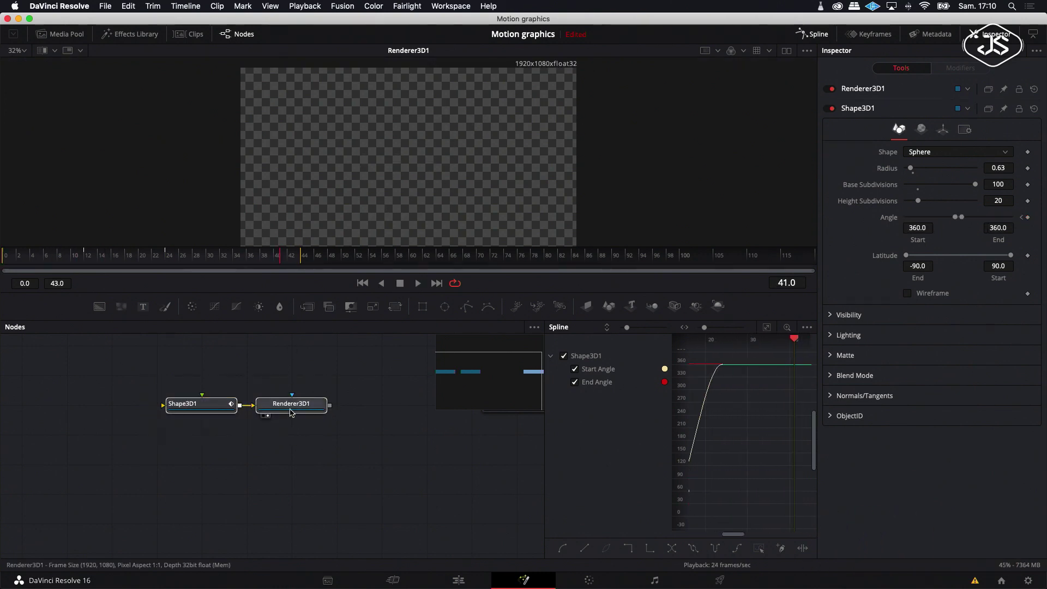
pyautogui.moveTo(157, 383); pyautogui.dragTo(334, 434)
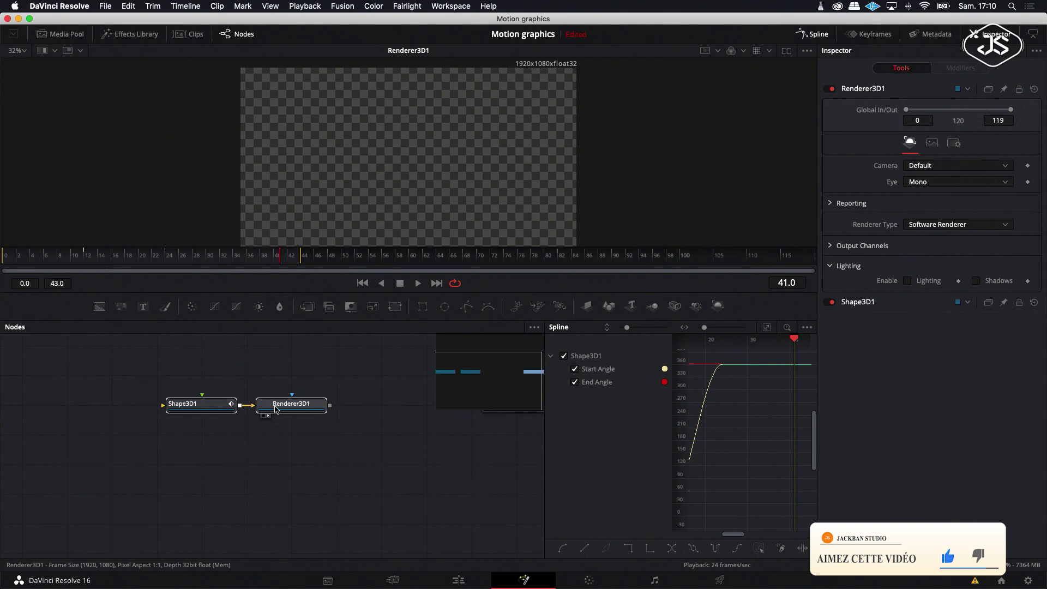
pyautogui.rightClick(277, 409)
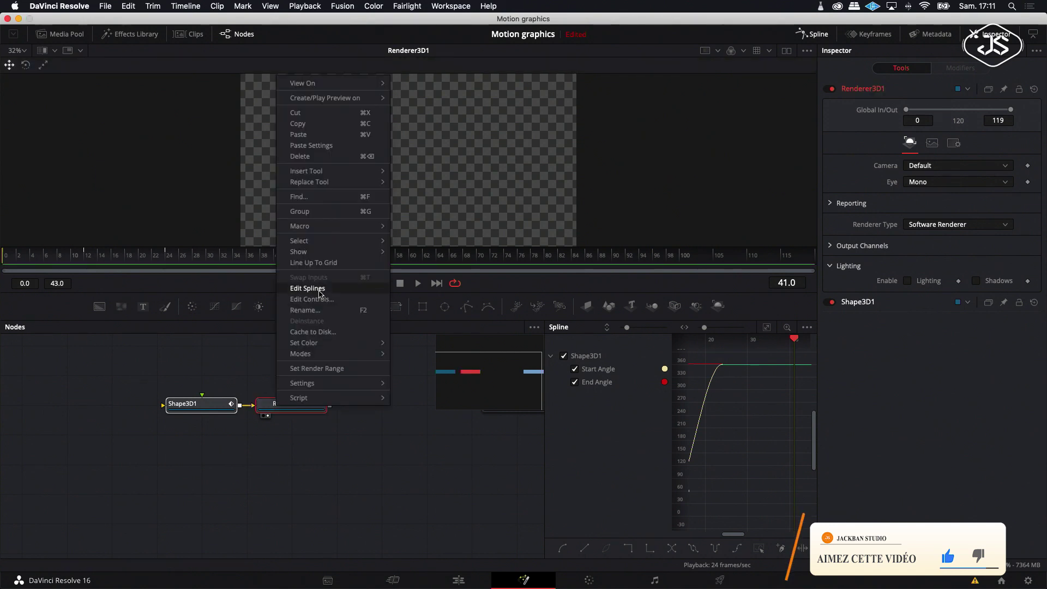
pyautogui.click(303, 211)
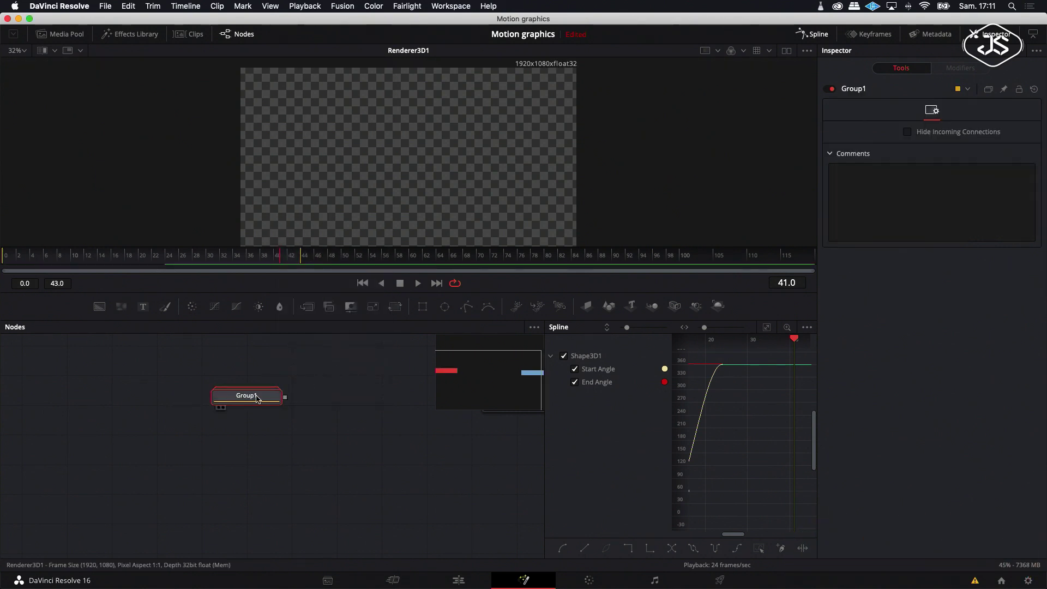
pyautogui.moveTo(261, 396); pyautogui.dragTo(171, 403)
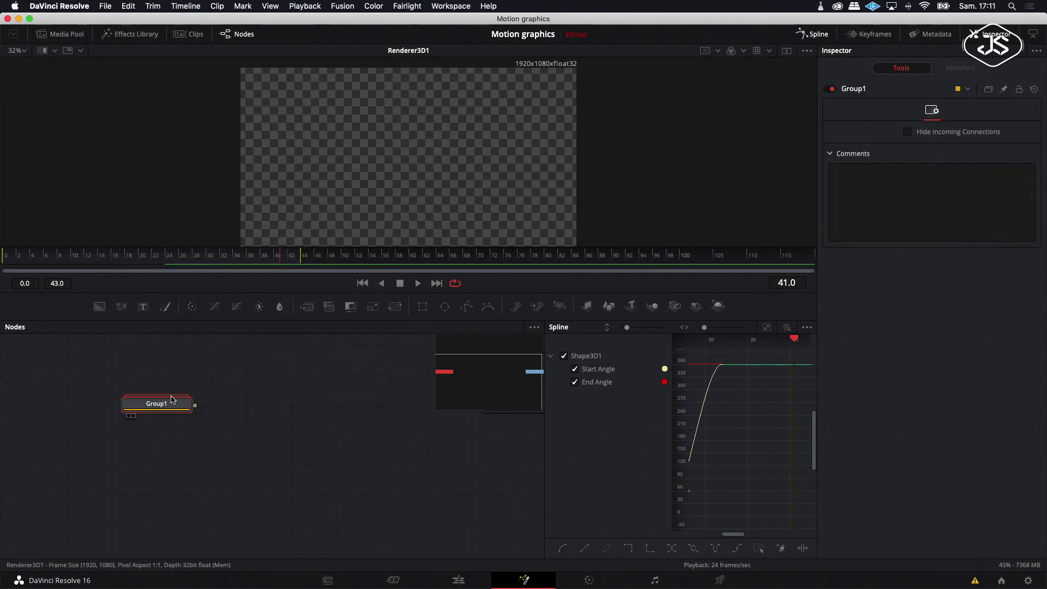
pyautogui.click(813, 34)
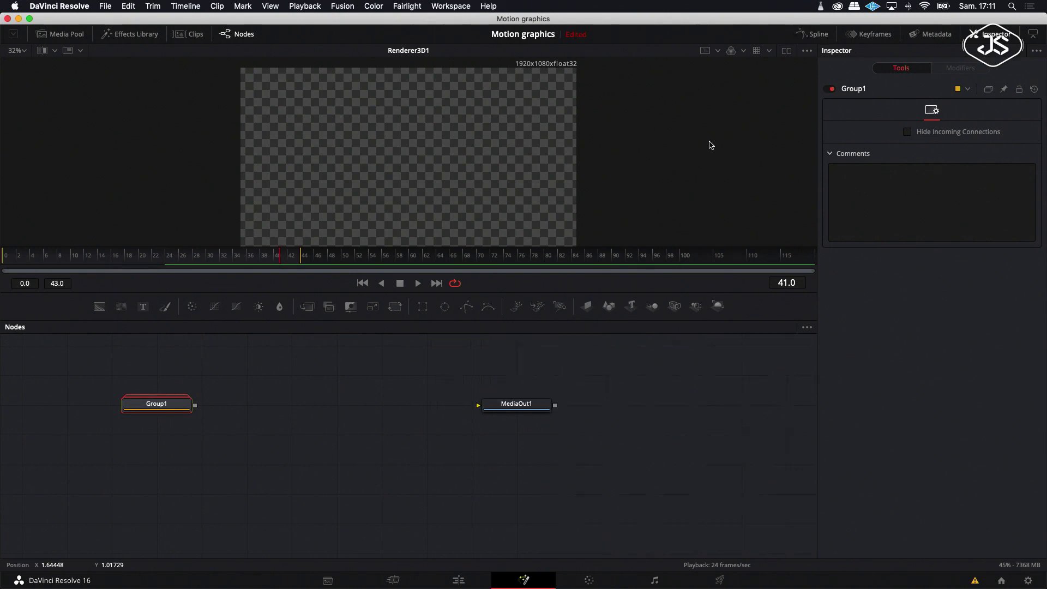
# Step: Copy the group node, paste a duplicate, and place it directly beneath the original
pyautogui.rightClick(175, 404)
pyautogui.click(212, 112)
pyautogui.click(261, 401)
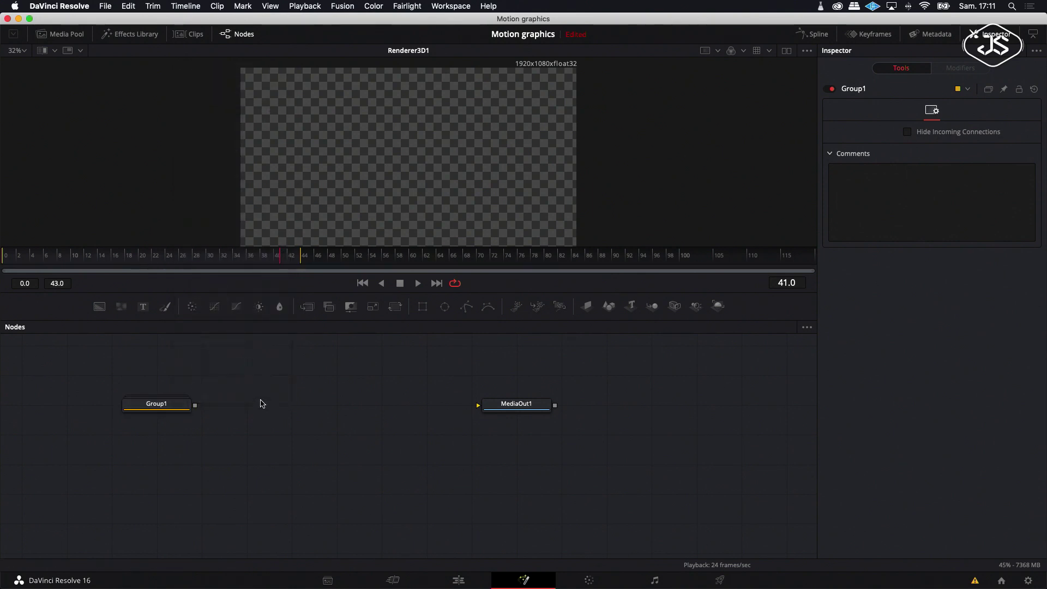
pyautogui.rightClick(260, 400)
pyautogui.click(284, 381)
pyautogui.moveTo(252, 408); pyautogui.dragTo(152, 440)
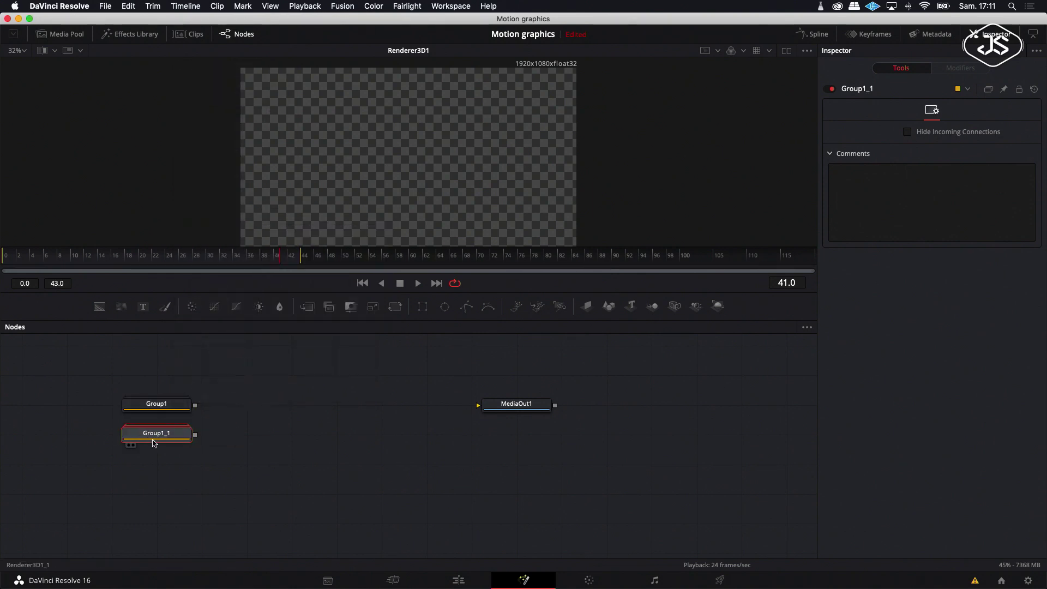
# Step: Paste two more copies of the group node and stack them in the column beneath Group1_1
pyautogui.rightClick(249, 419)
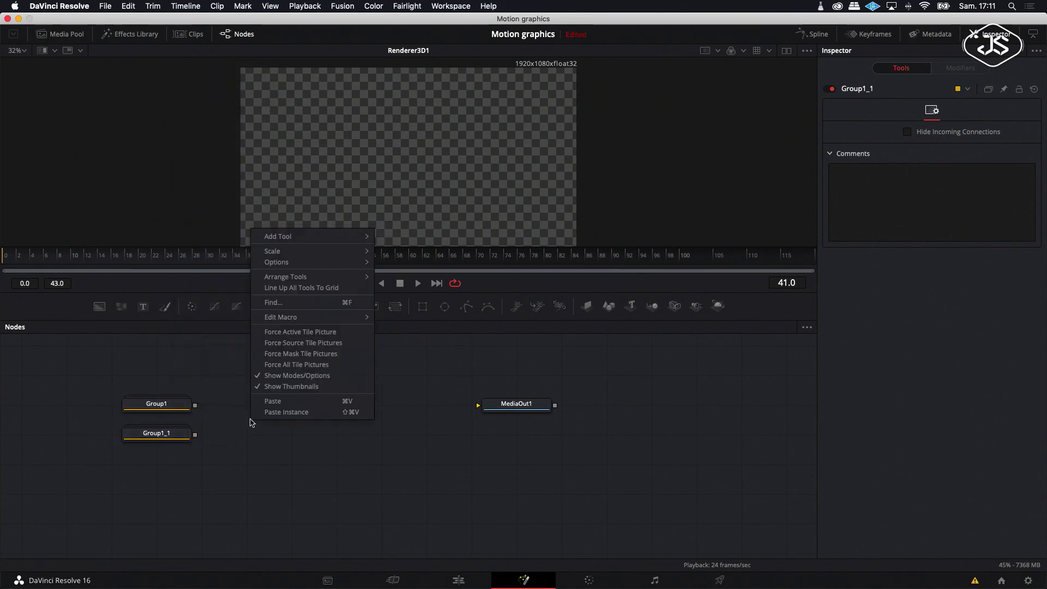
pyautogui.click(274, 402)
pyautogui.moveTo(246, 438); pyautogui.dragTo(155, 466)
pyautogui.rightClick(245, 454)
pyautogui.click(267, 442)
pyautogui.moveTo(250, 468); pyautogui.dragTo(166, 499)
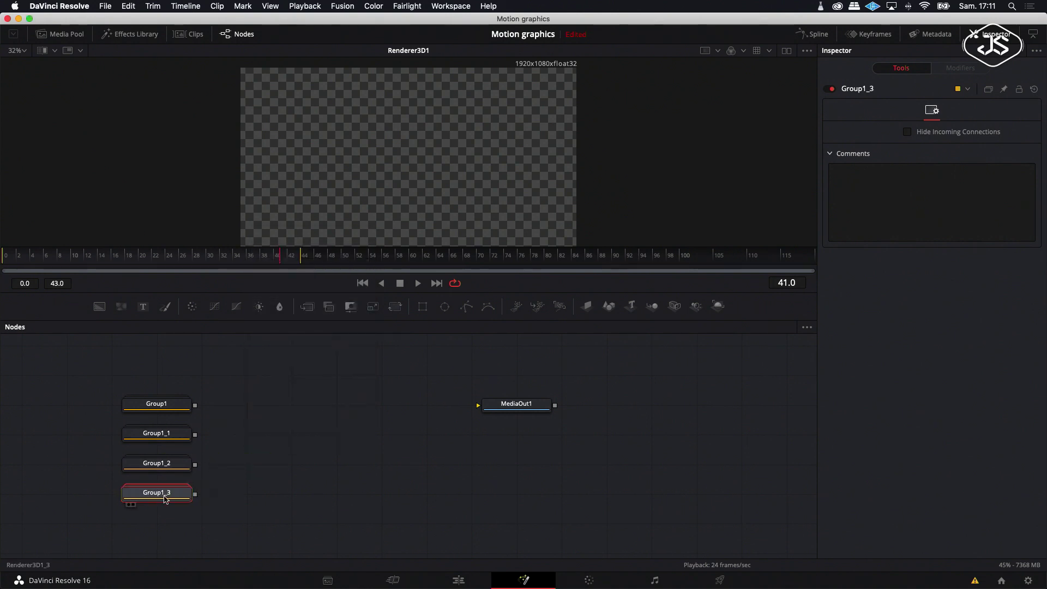
# Step: Paste another two group copies at the end of the column, making six stacked group nodes
pyautogui.rightClick(273, 472)
pyautogui.click(299, 452)
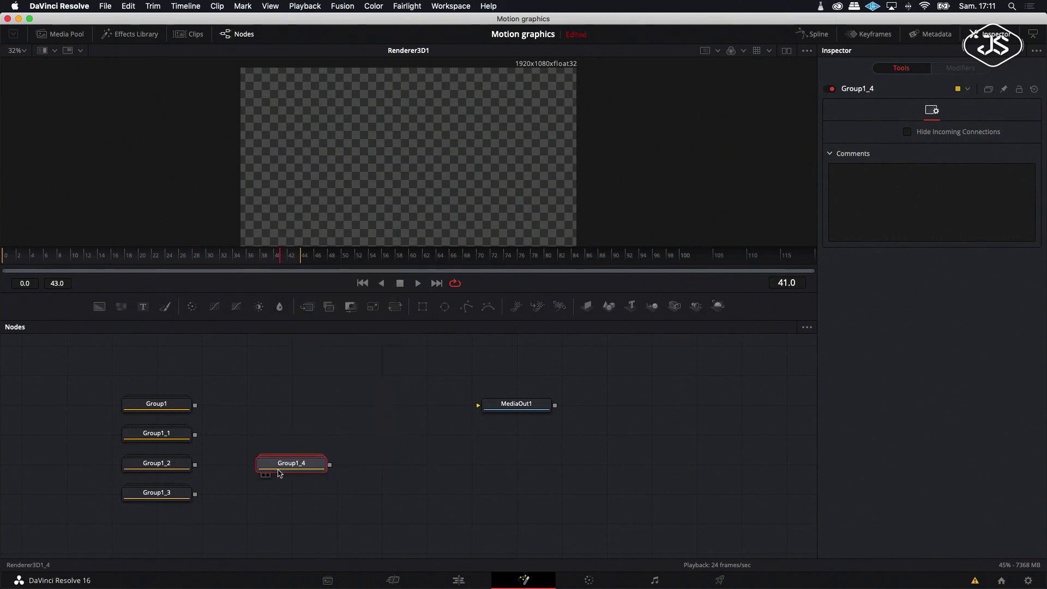
pyautogui.moveTo(294, 463); pyautogui.dragTo(157, 526)
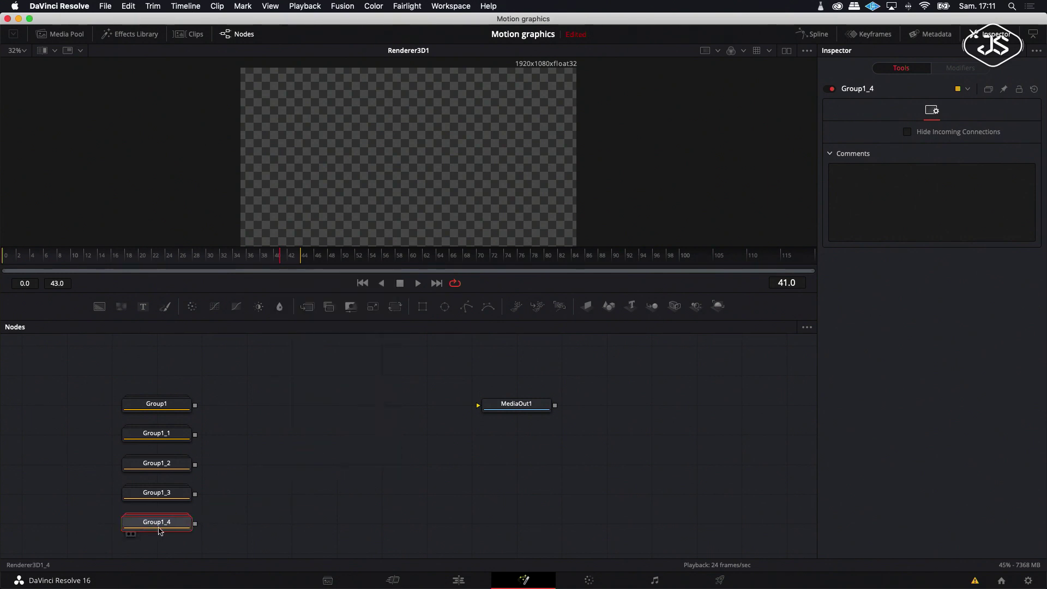
pyautogui.click(294, 478)
pyautogui.rightClick(274, 485)
pyautogui.click(297, 468)
pyautogui.moveTo(284, 497); pyautogui.dragTo(145, 547)
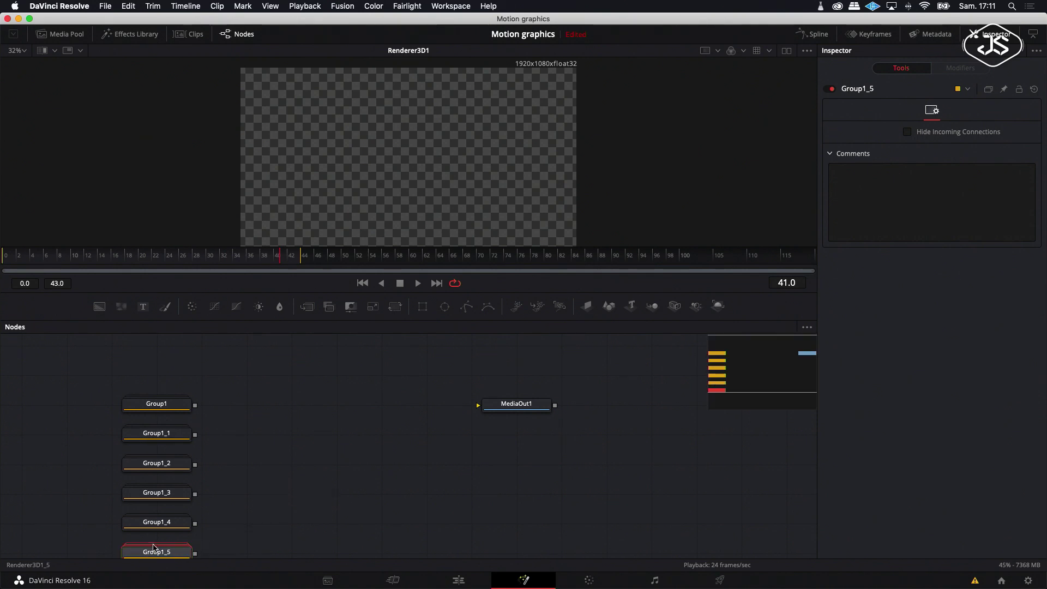
pyautogui.click(230, 530)
pyautogui.scroll(-2, 232, 530)
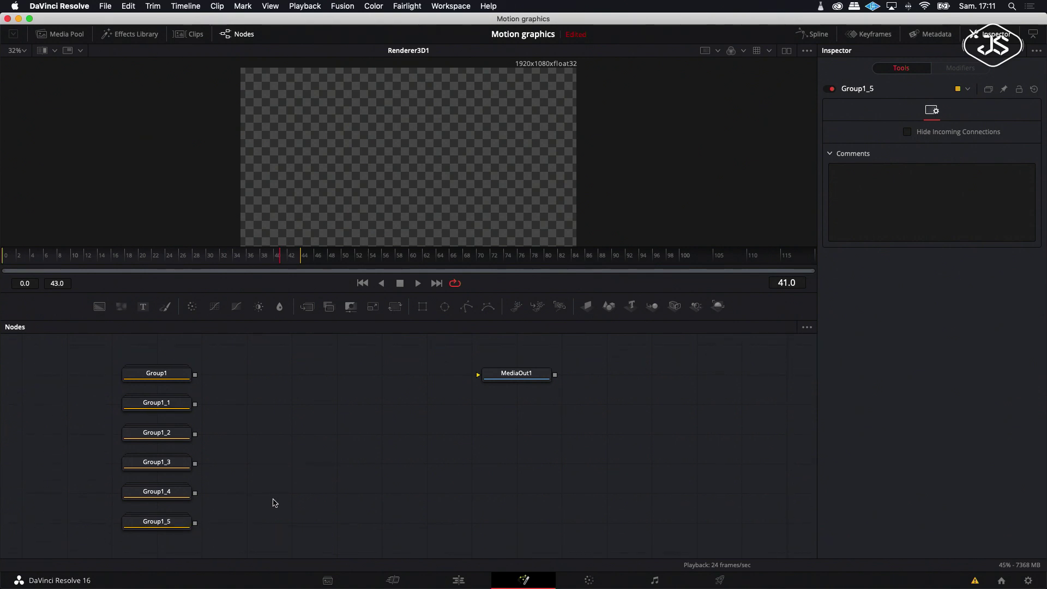
# Step: In the keyframes editor, stagger the five duplicate groups to start at frames 3, 6, 9, 12 and 15
pyautogui.click(873, 35)
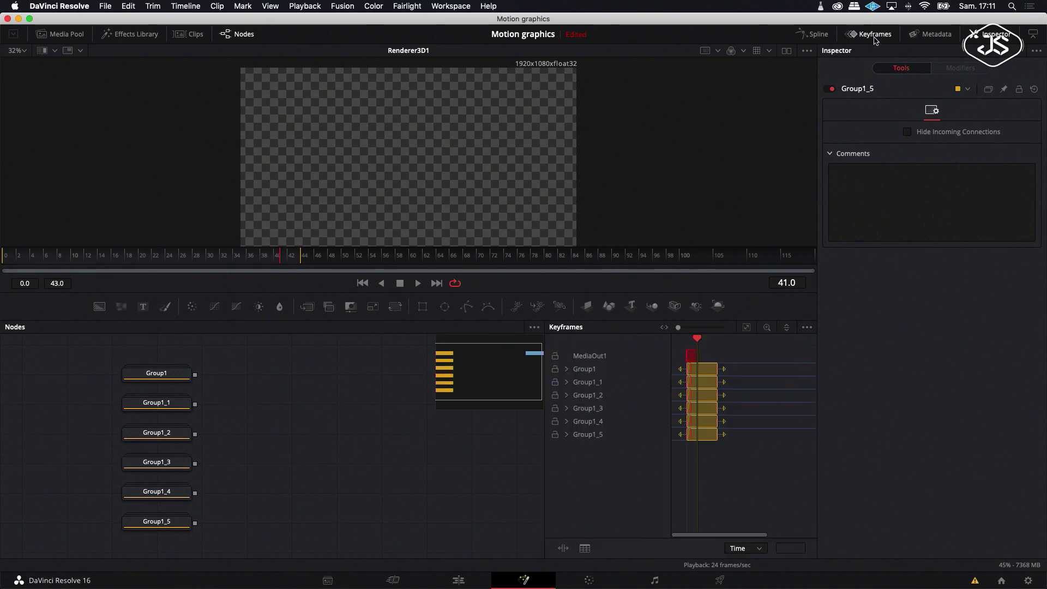
pyautogui.click(746, 328)
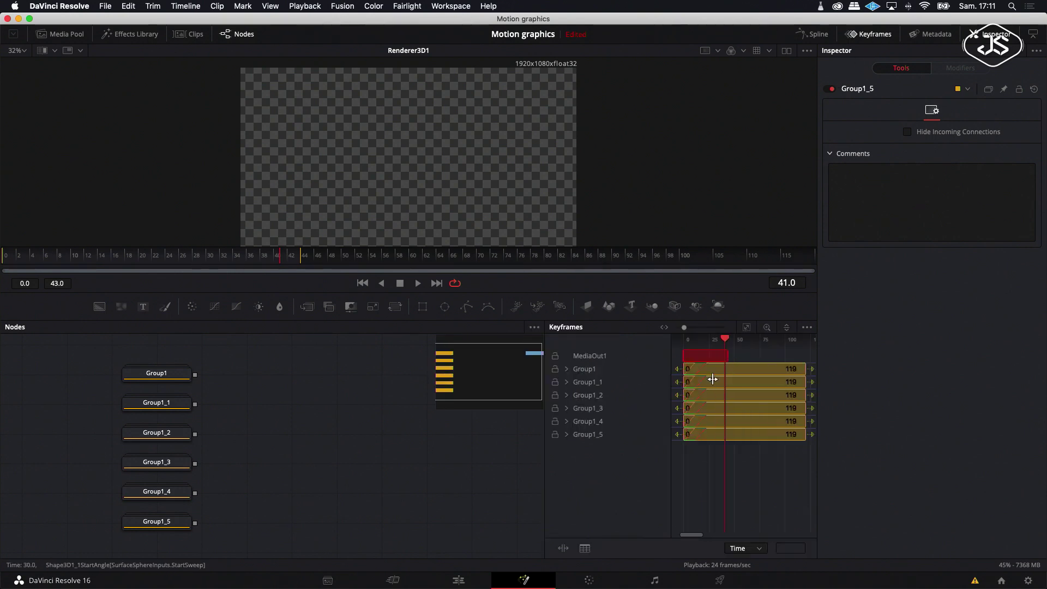
pyautogui.moveTo(710, 382); pyautogui.dragTo(723, 409)
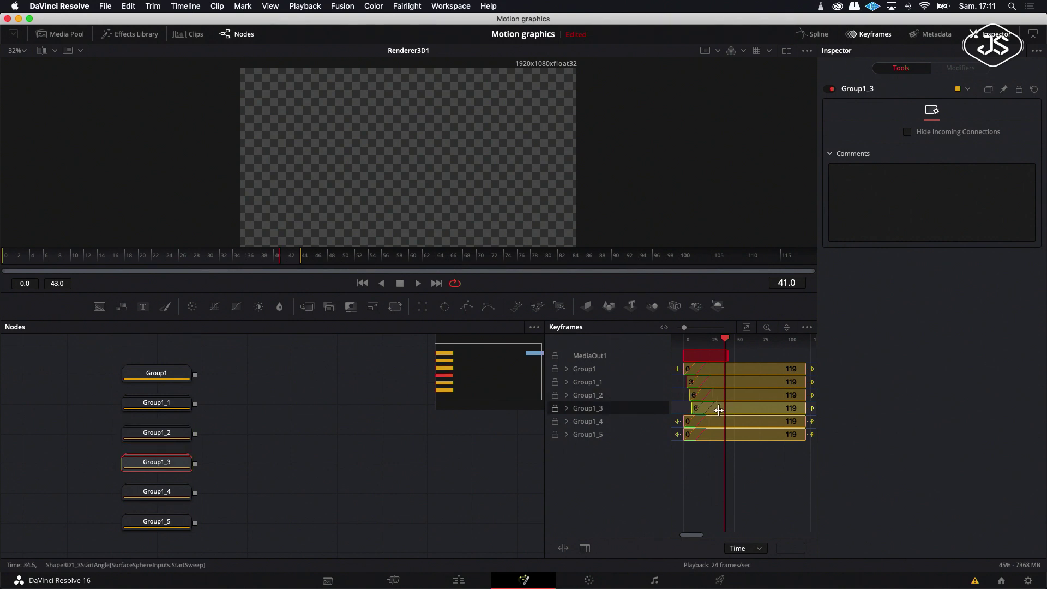
pyautogui.moveTo(712, 421); pyautogui.dragTo(726, 423)
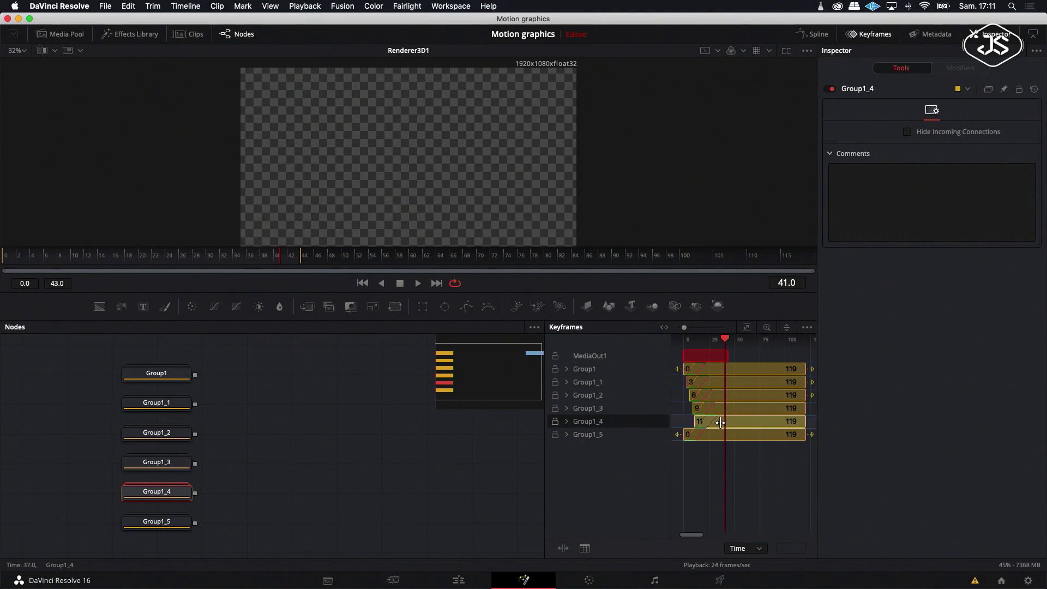
pyautogui.moveTo(712, 433); pyautogui.dragTo(727, 436)
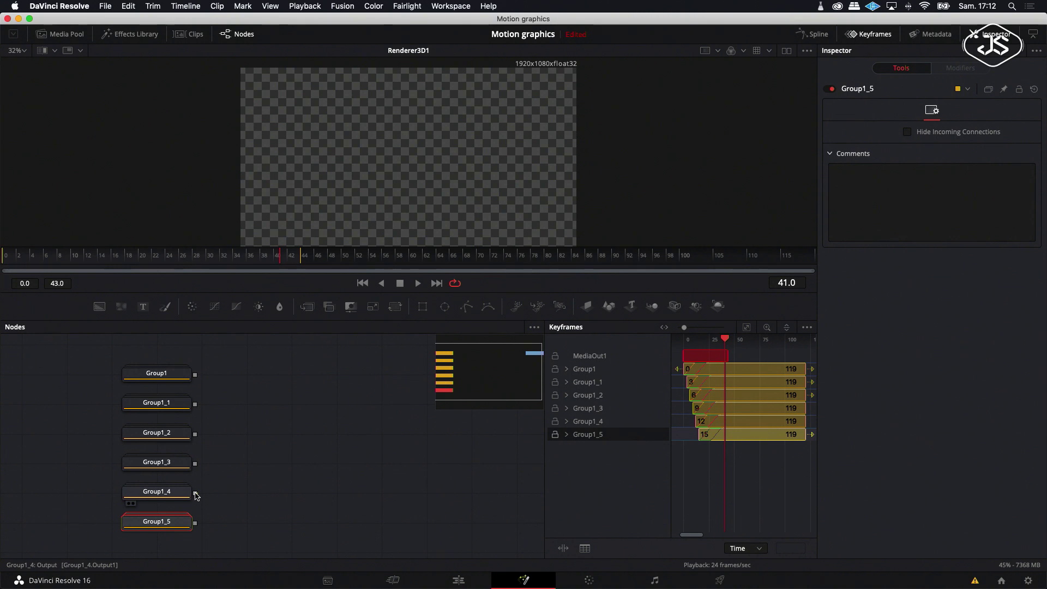
# Step: Merge Group1_4 over Group1_5, merge Group1_3 onto that result, and align Merge1 beside Group1_4
pyautogui.moveTo(196, 495); pyautogui.dragTo(195, 523)
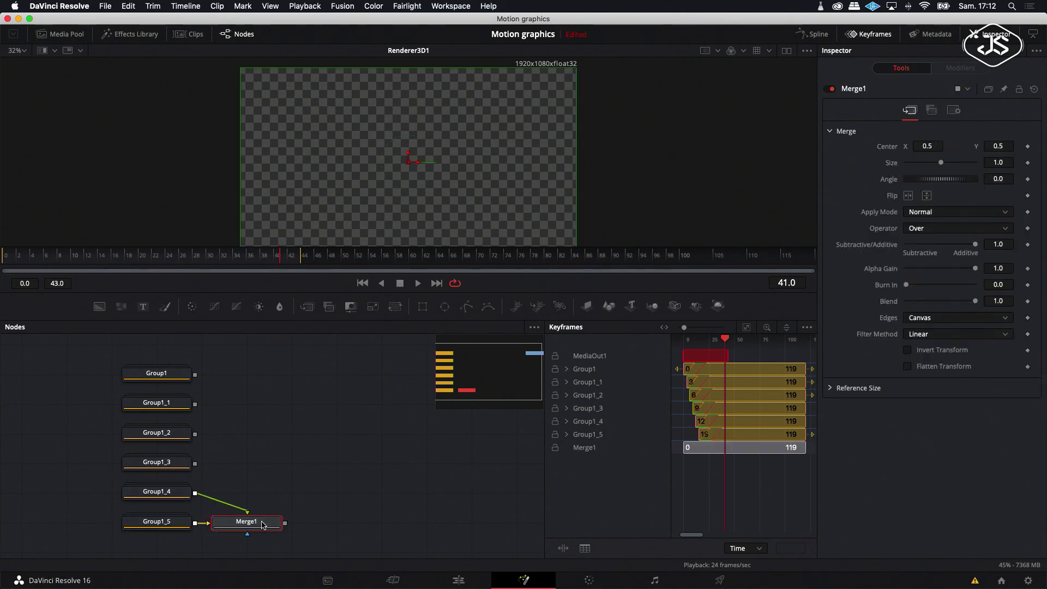
pyautogui.moveTo(194, 464); pyautogui.dragTo(220, 466)
pyautogui.moveTo(244, 525); pyautogui.dragTo(244, 495)
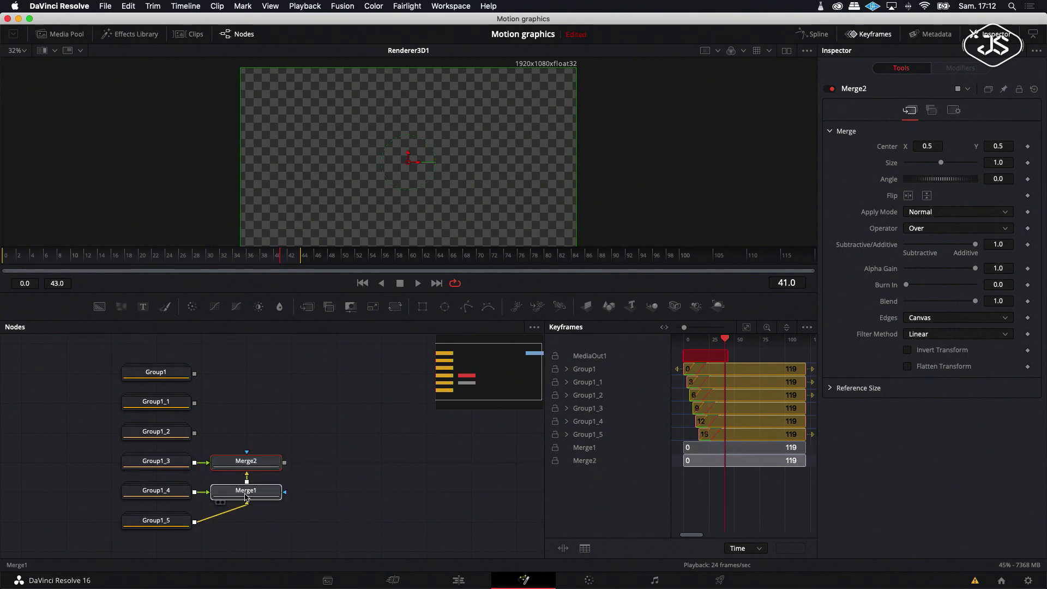
pyautogui.click(245, 496)
# Step: Merge Group1_2, Group1_1 and Group1 onto the chain in turn, and move the playhead to frame 8
pyautogui.moveTo(195, 432); pyautogui.dragTo(218, 439)
pyautogui.moveTo(195, 403); pyautogui.dragTo(284, 401)
pyautogui.moveTo(195, 374); pyautogui.dragTo(240, 374)
pyautogui.moveTo(279, 255); pyautogui.dragTo(58, 255)
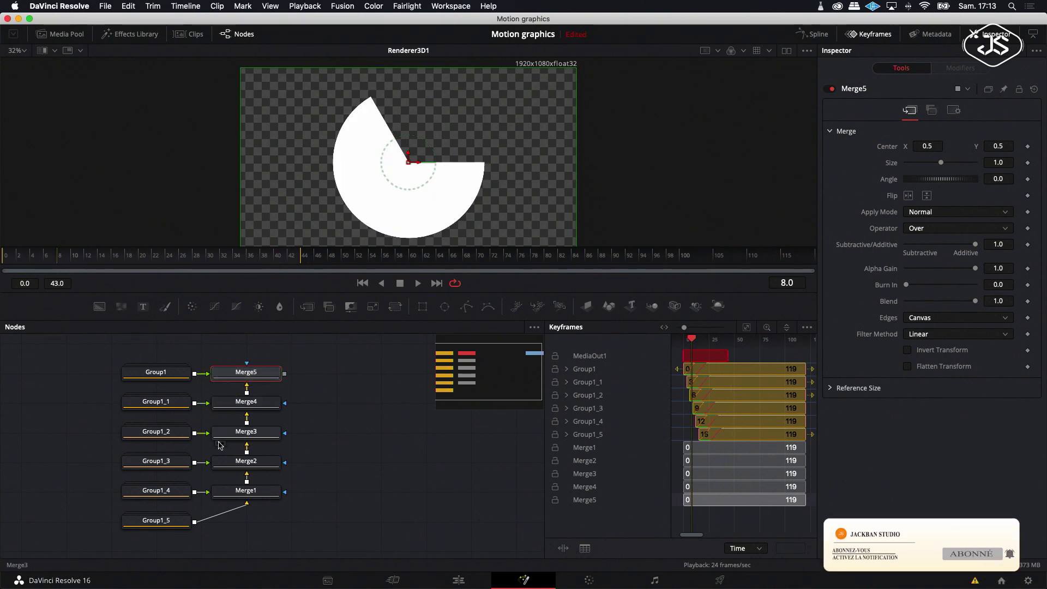
# Step: Move all six group nodes farther away from the merge column, keeping them aligned in one column
pyautogui.moveTo(156, 355); pyautogui.dragTo(158, 493)
pyautogui.hscroll(-3, 162, 493)
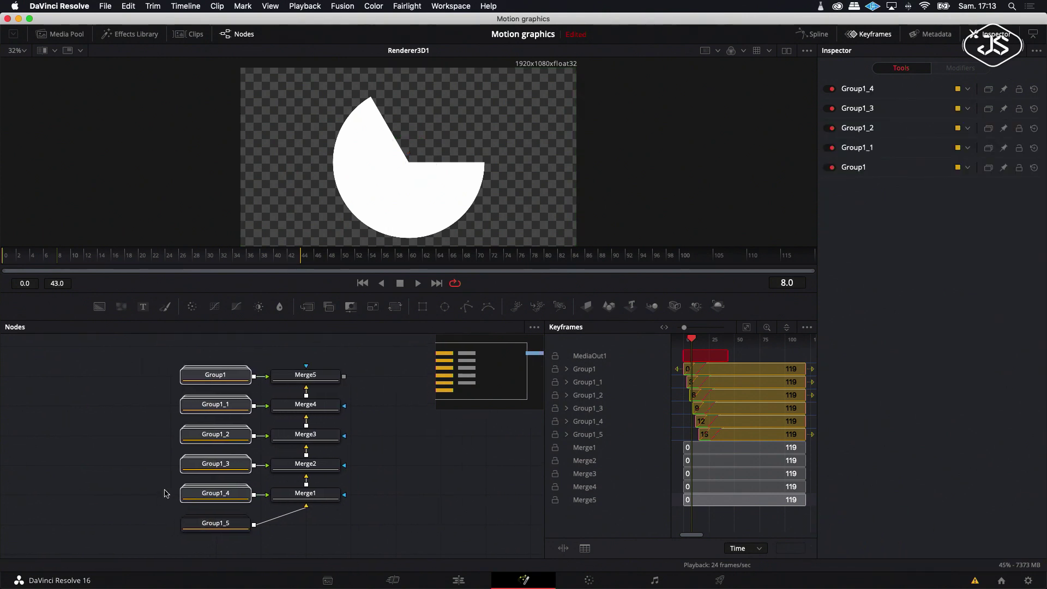
pyautogui.moveTo(211, 381); pyautogui.dragTo(121, 383)
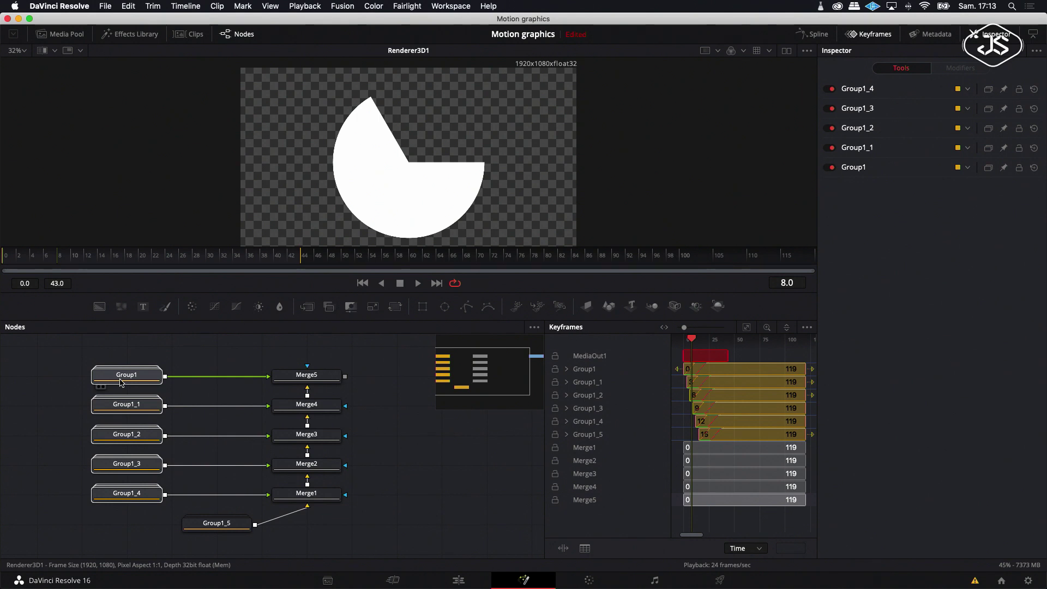
pyautogui.moveTo(205, 531); pyautogui.dragTo(150, 525)
pyautogui.click(227, 538)
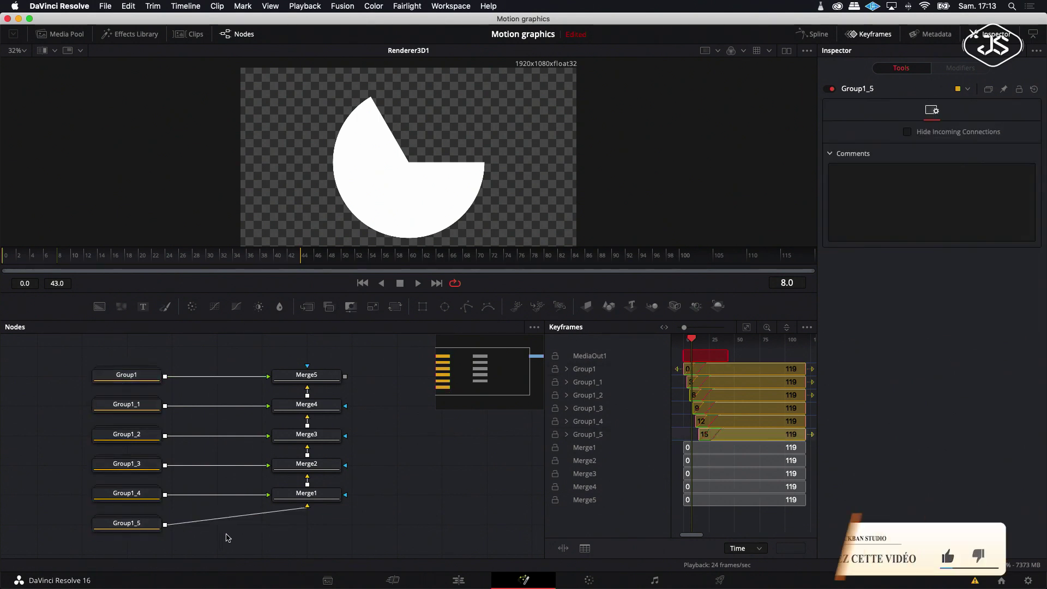
# Step: Show the output of Merge5 in the viewer
pyautogui.click(300, 379)
pyautogui.hscroll(-1, 301, 380)
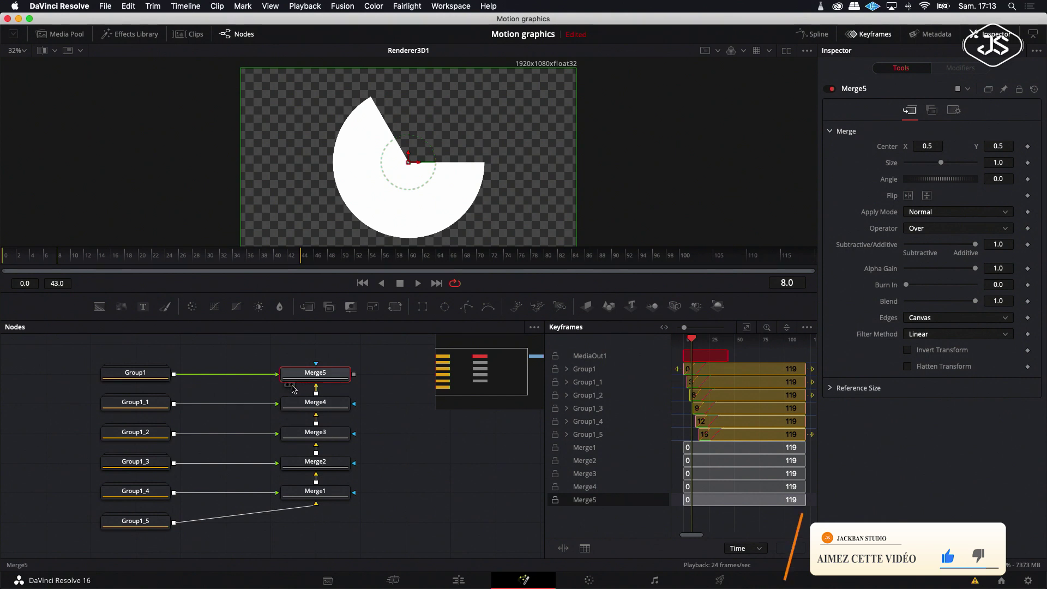
pyautogui.click(292, 385)
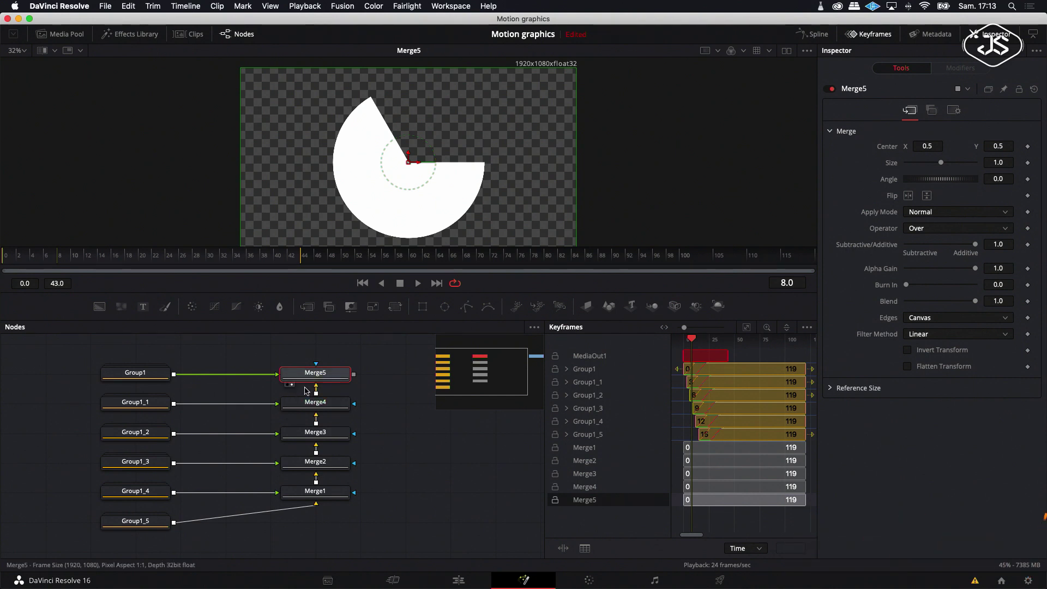
# Step: Set the diffuse color of Group1's sphere to magenta with hue 0.912, saturation 0.989 and value 0.976, and collapse the group
pyautogui.click(133, 381)
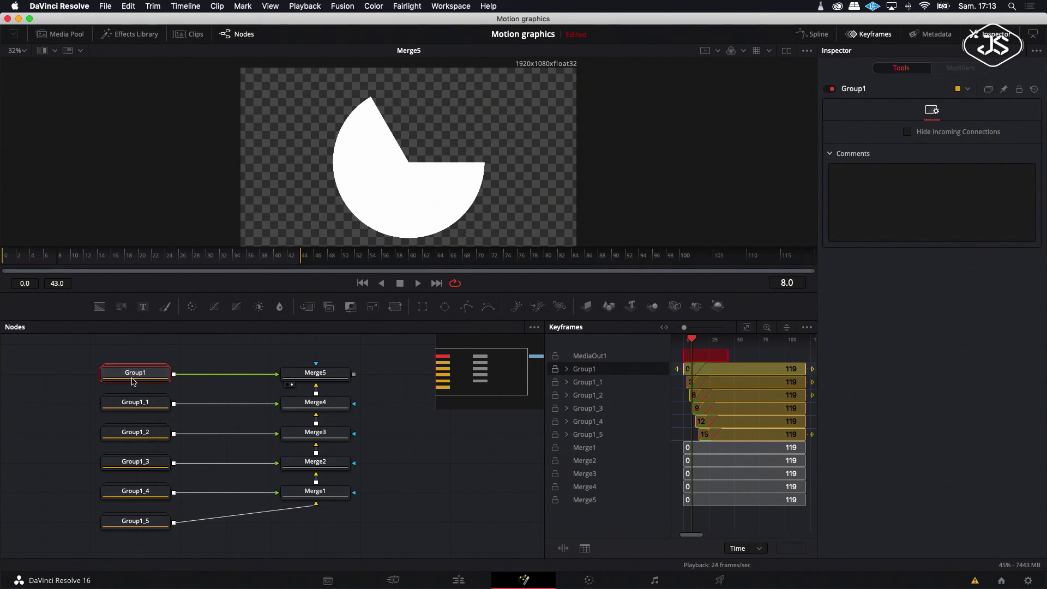
pyautogui.doubleClick(133, 381)
pyautogui.click(75, 386)
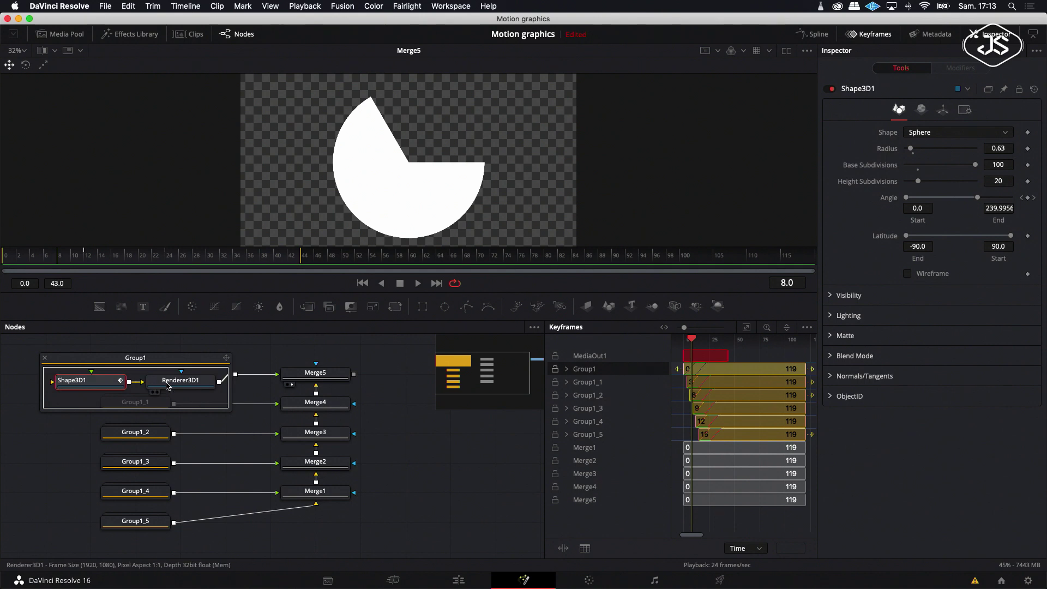
pyautogui.click(922, 111)
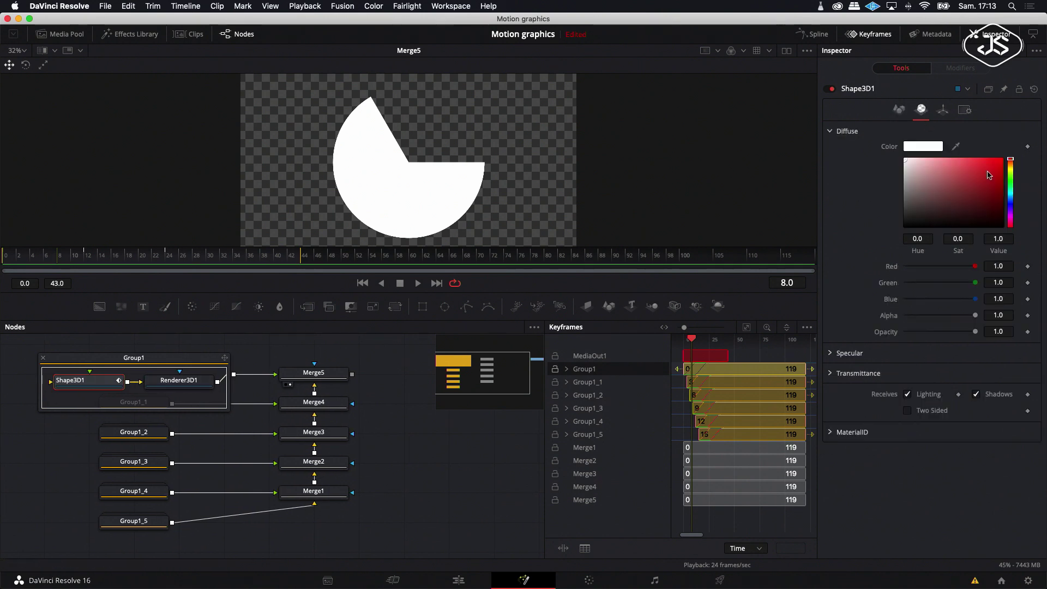
pyautogui.moveTo(1010, 162); pyautogui.dragTo(1012, 219)
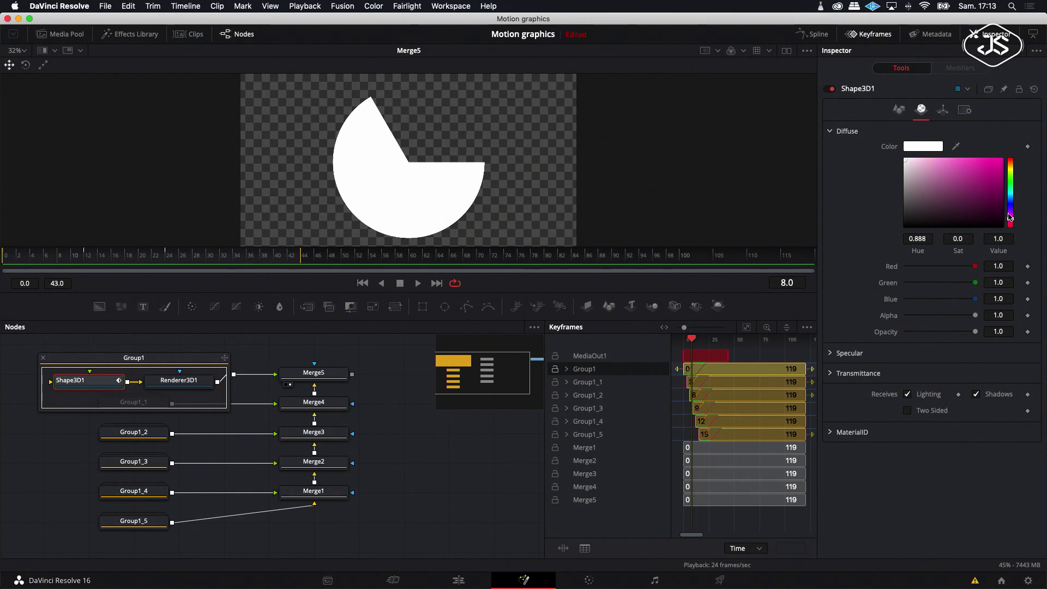
pyautogui.click(1002, 161)
pyautogui.moveTo(1010, 220); pyautogui.dragTo(1012, 222)
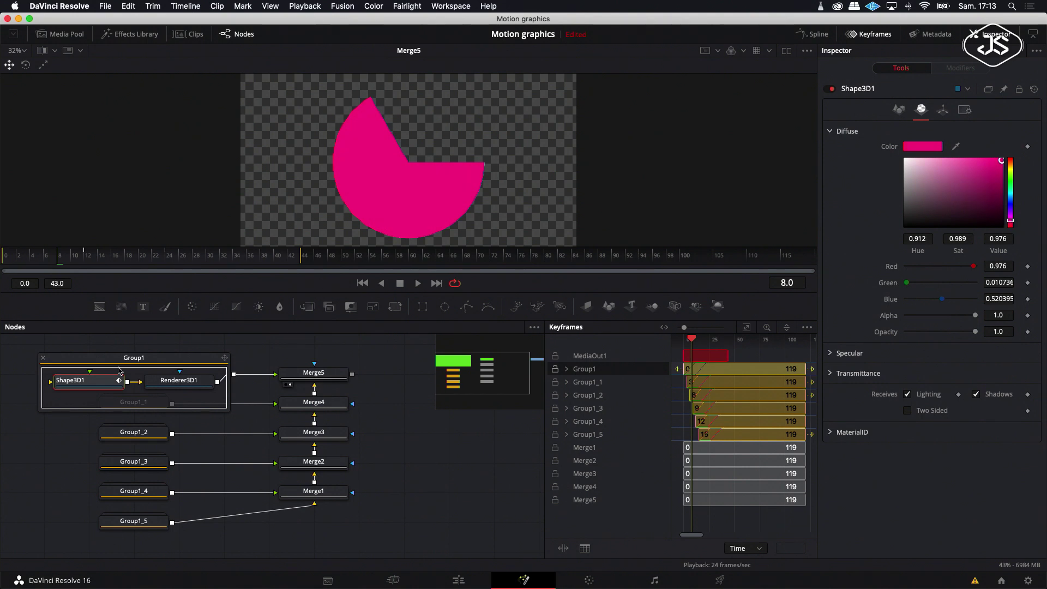
pyautogui.click(43, 358)
# Step: Set the diffuse color of Group1_1's sphere to orange with hue 0.064, saturation 0.973 and value 0.984, and collapse the group
pyautogui.doubleClick(131, 402)
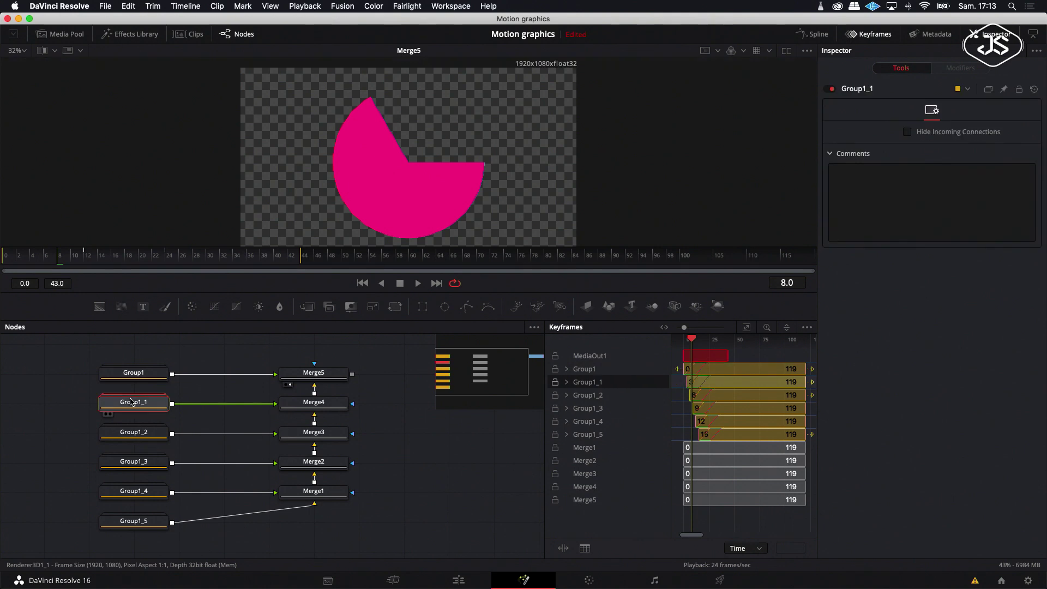
pyautogui.click(98, 414)
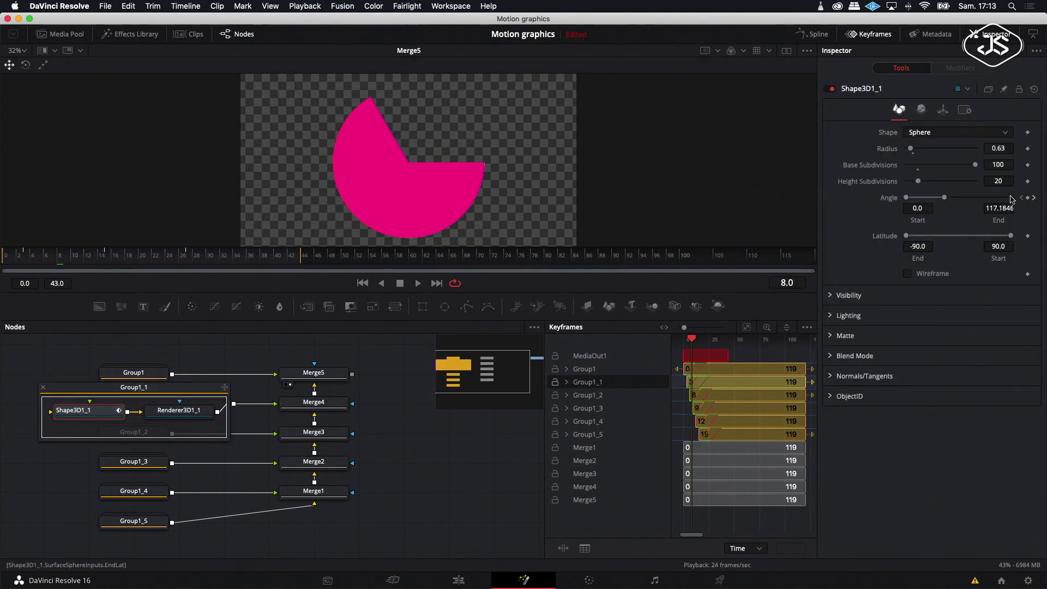
pyautogui.click(920, 112)
pyautogui.moveTo(1010, 160); pyautogui.dragTo(1010, 162)
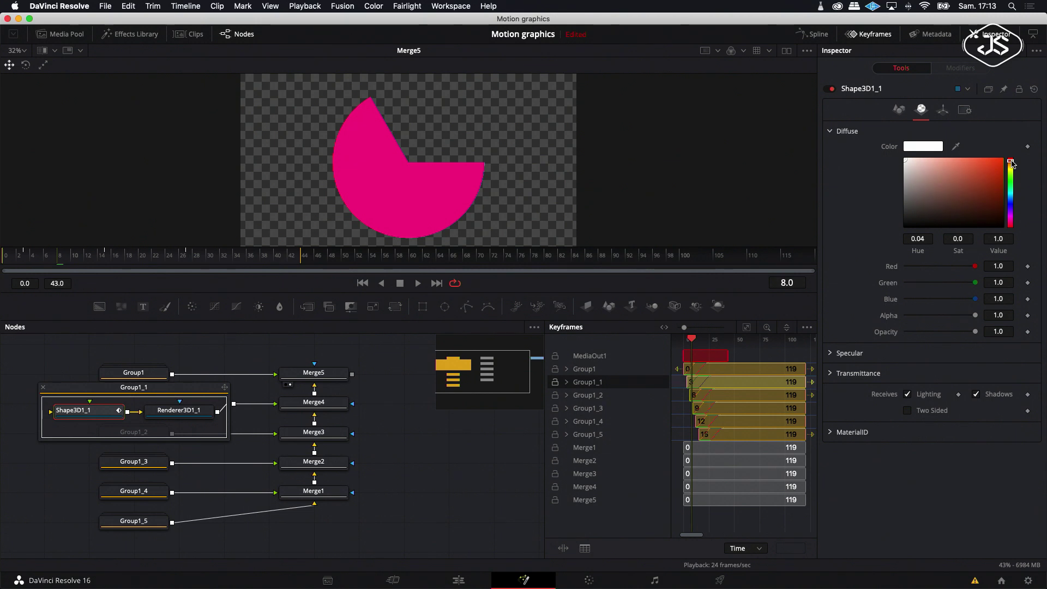
pyautogui.click(1001, 162)
pyautogui.click(1011, 164)
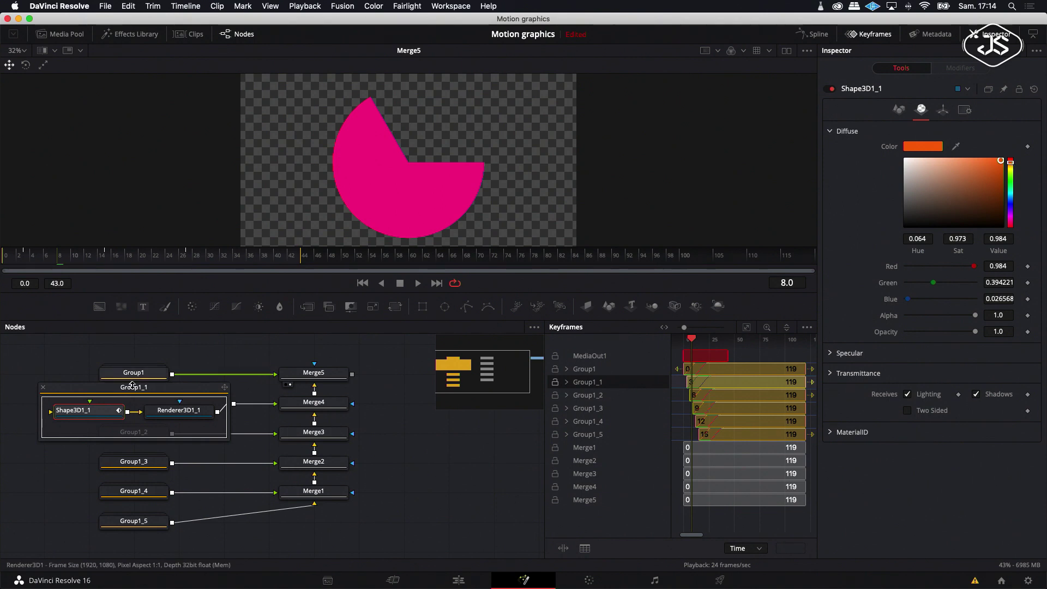
pyautogui.click(42, 388)
# Step: At frame 18, set Group1_2's sphere diffuse color to yellow-orange with hue 0.104, saturation 0.973 and value 0.969, and collapse the group
pyautogui.moveTo(55, 258); pyautogui.dragTo(102, 261)
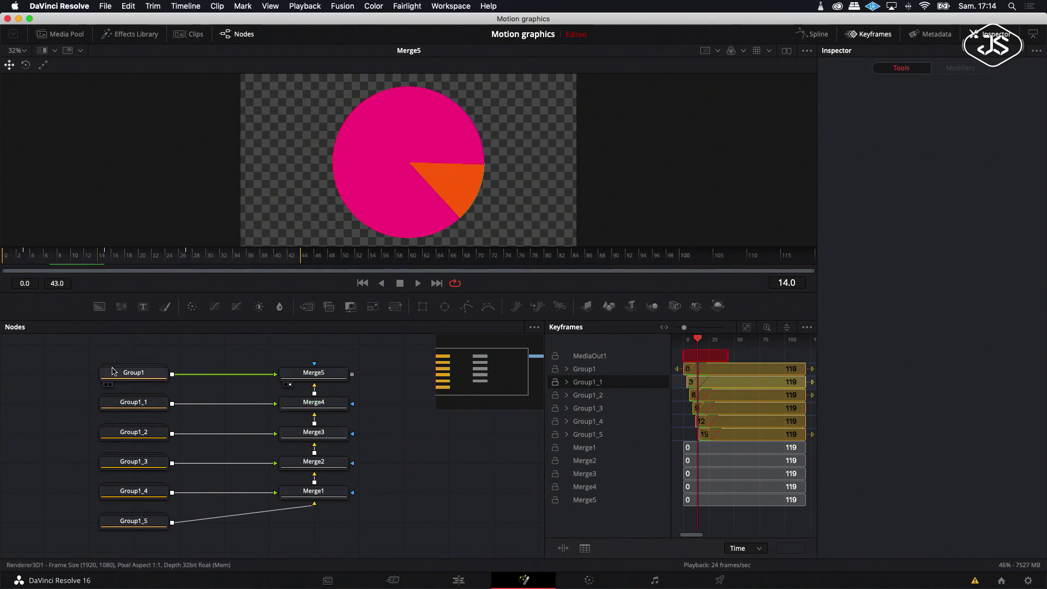
pyautogui.moveTo(101, 261); pyautogui.dragTo(127, 261)
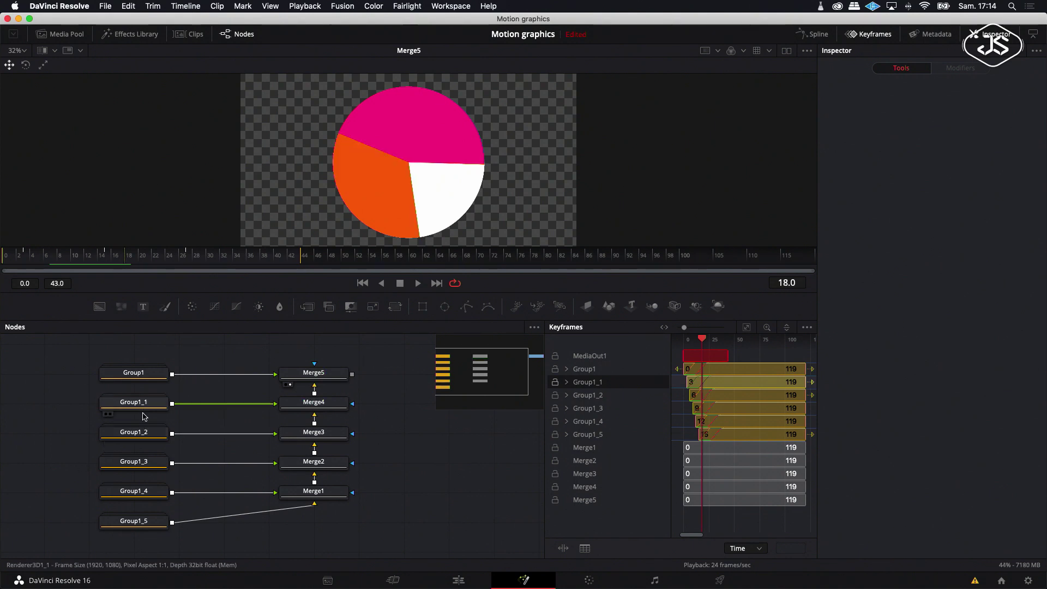
pyautogui.click(137, 433)
pyautogui.doubleClick(137, 434)
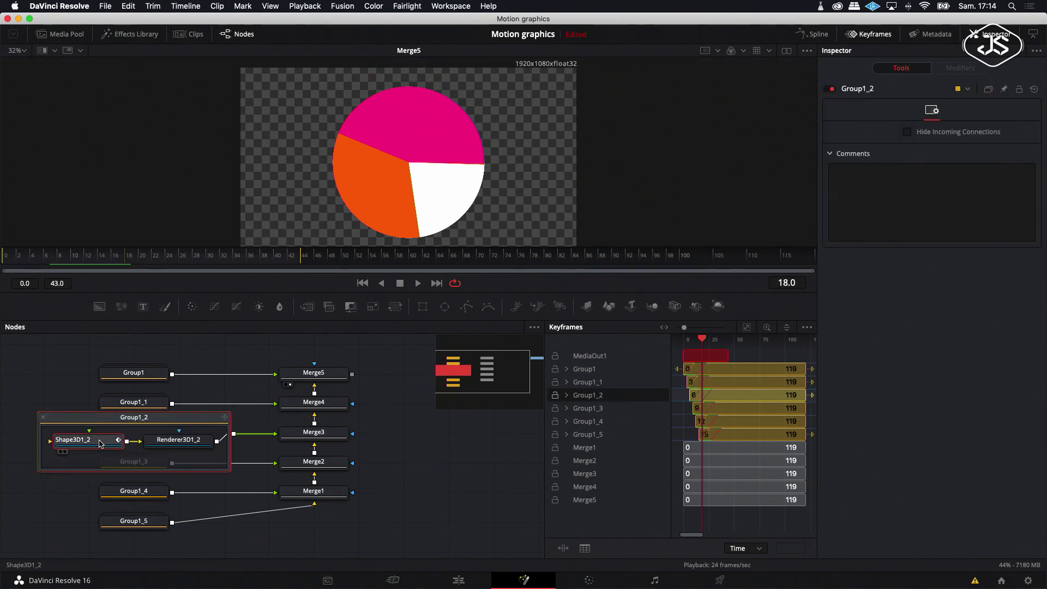
pyautogui.click(100, 441)
pyautogui.click(922, 110)
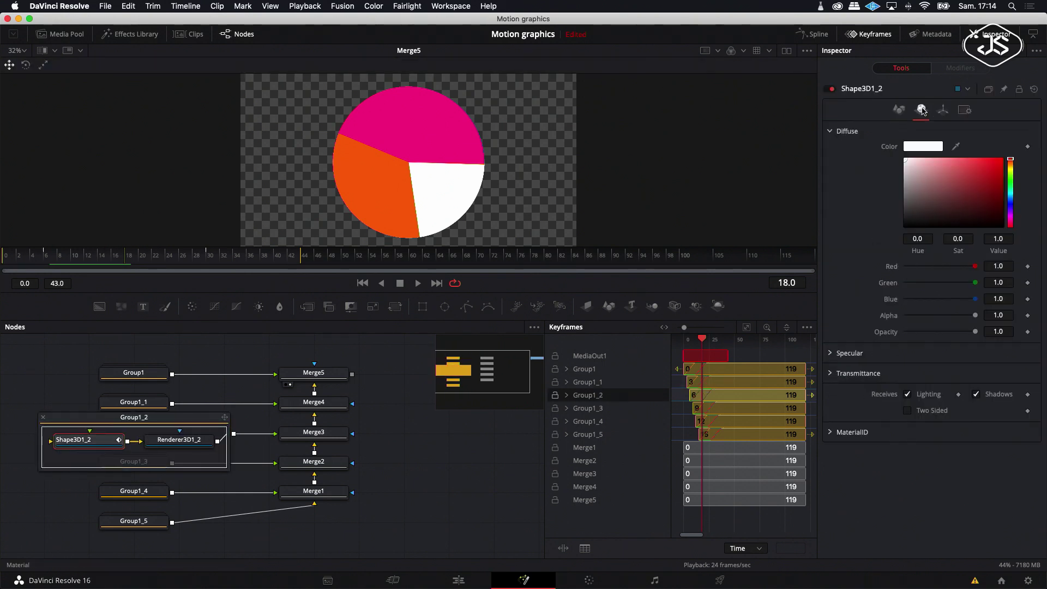
pyautogui.moveTo(1010, 160); pyautogui.dragTo(1010, 165)
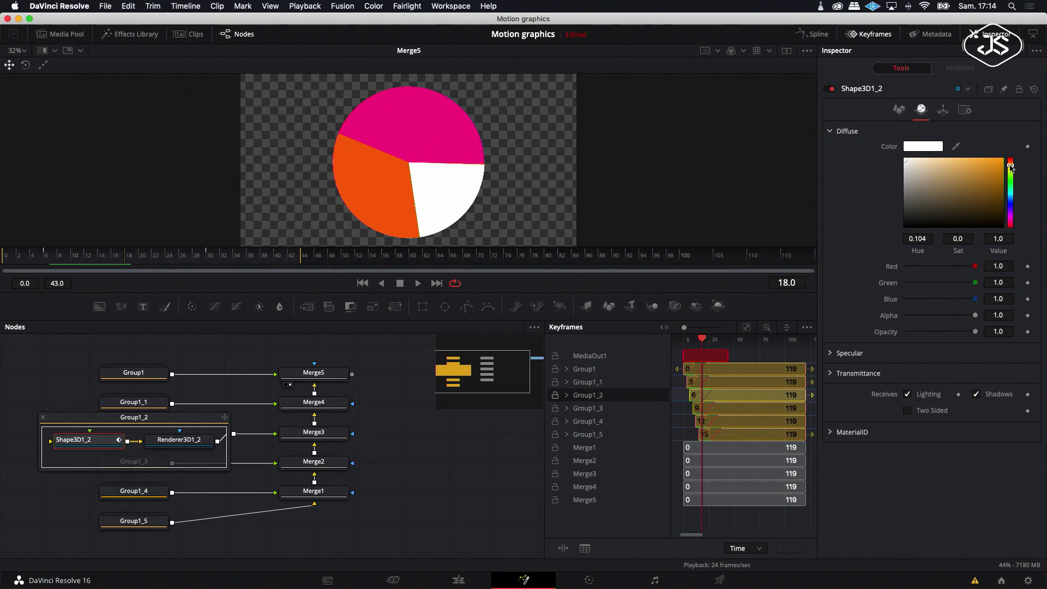
pyautogui.click(1001, 162)
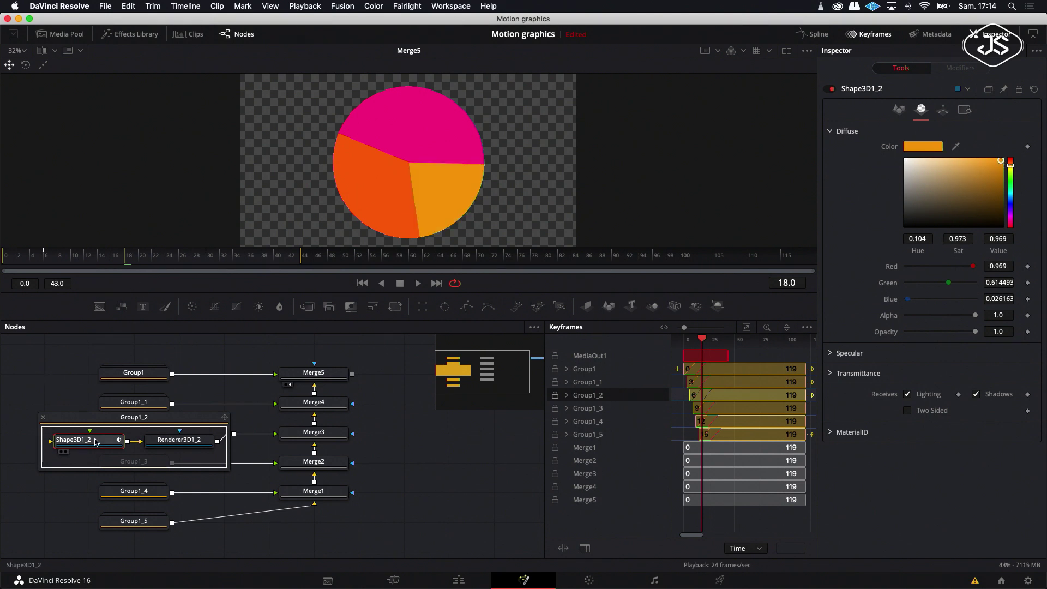
pyautogui.click(43, 417)
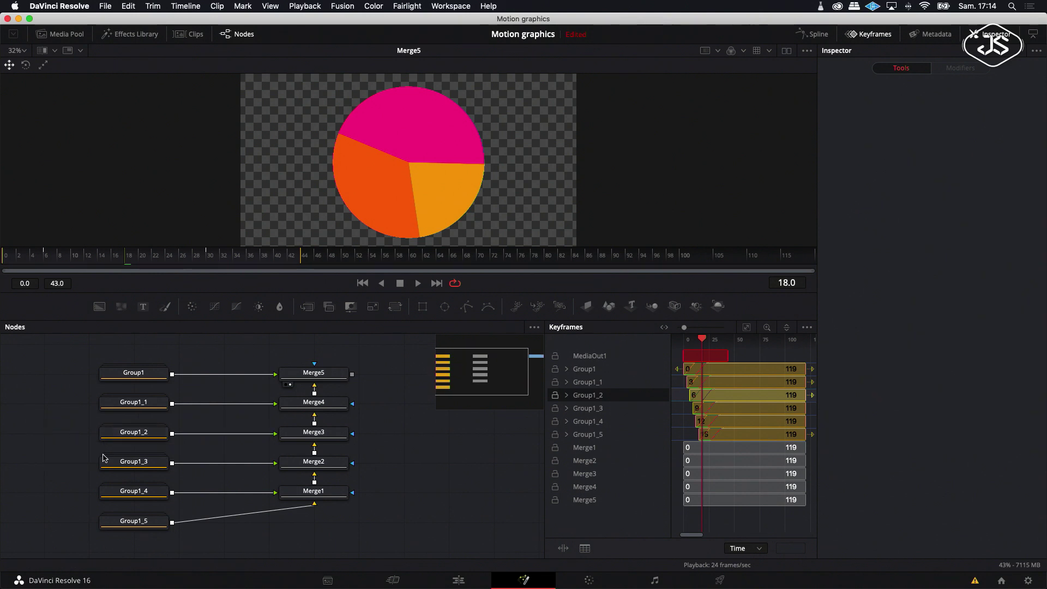
# Step: At frame 24, set Group1_4's sphere diffuse color to turquoise with hue 0.472, saturation 0.984 and value 0.992, and collapse the group
pyautogui.doubleClick(127, 492)
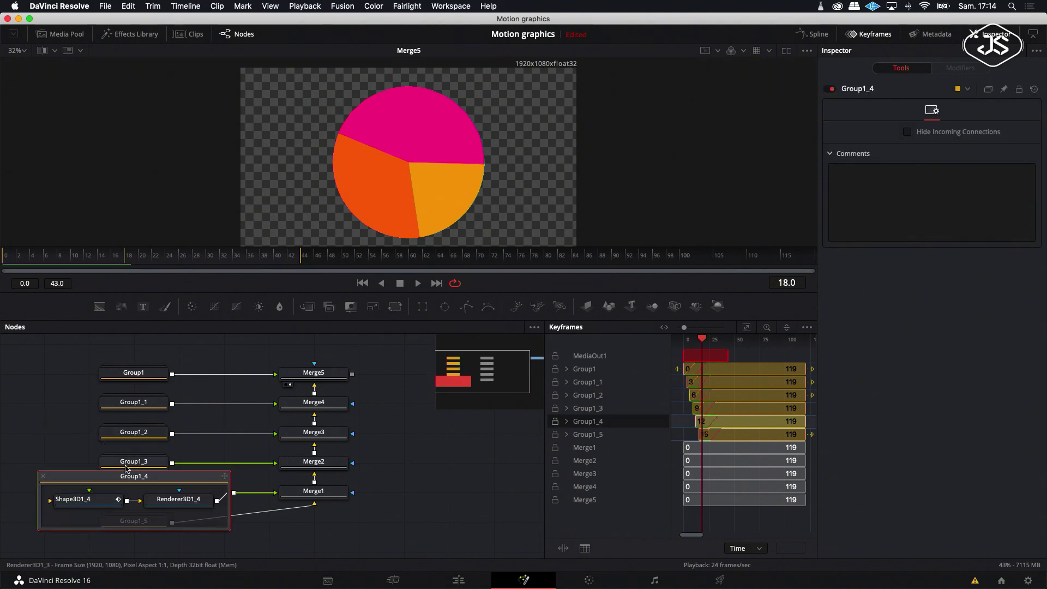
pyautogui.click(85, 500)
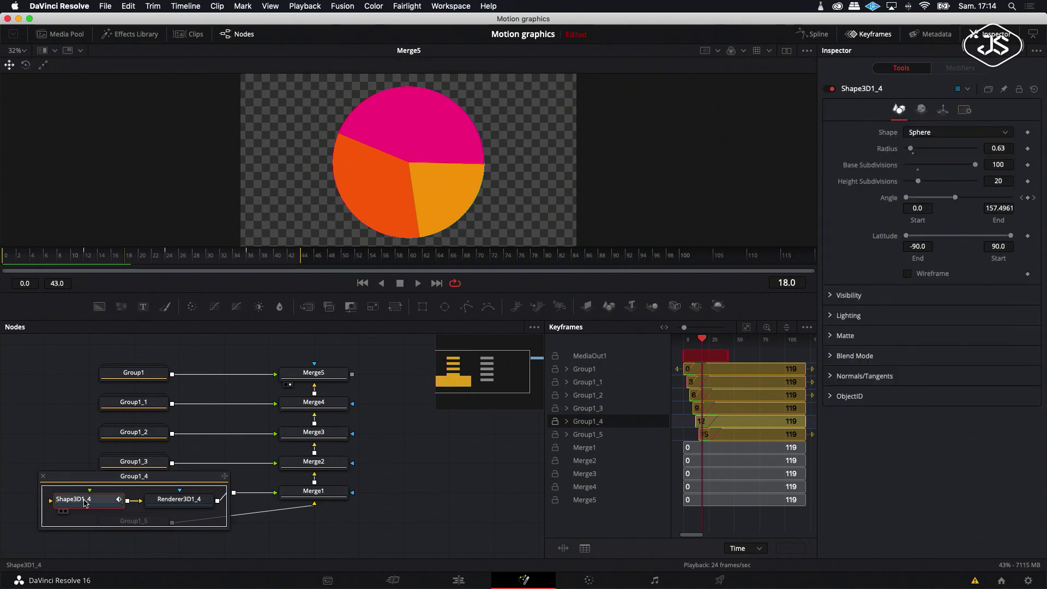
pyautogui.click(921, 111)
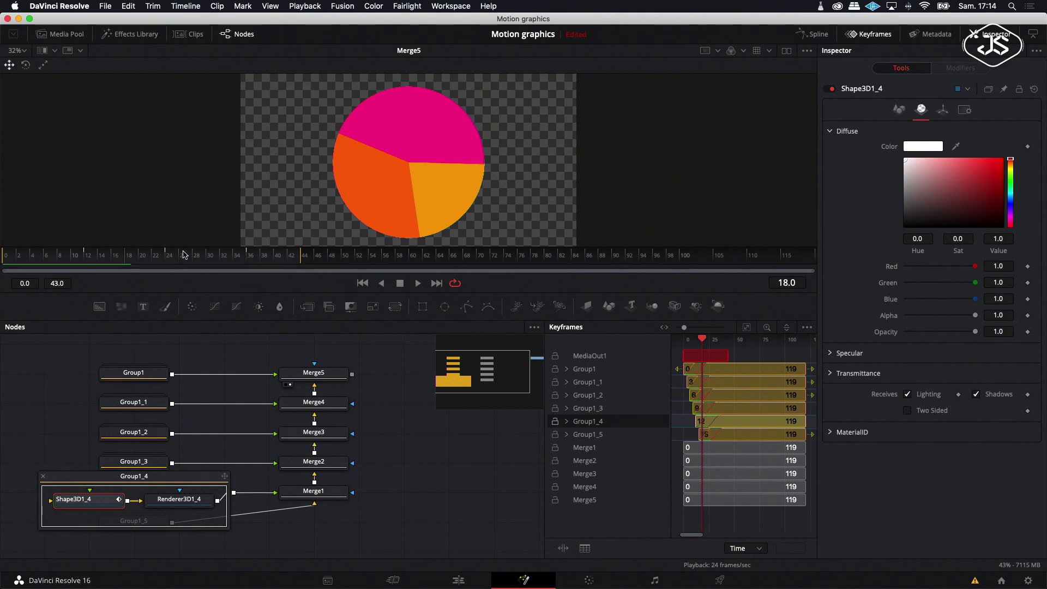
pyautogui.click(135, 256)
pyautogui.moveTo(135, 255); pyautogui.dragTo(168, 258)
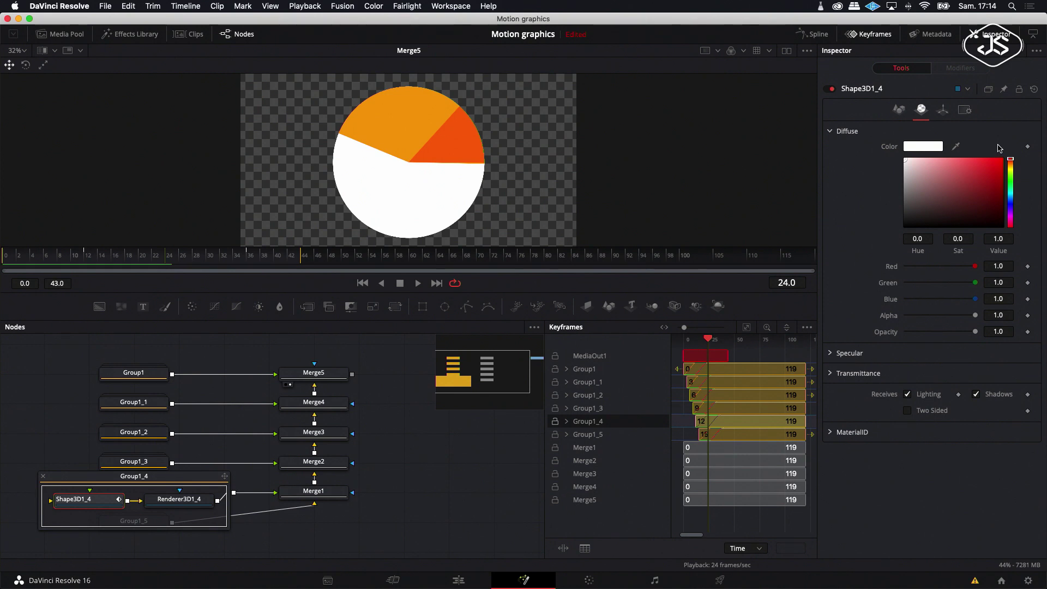
pyautogui.click(1010, 190)
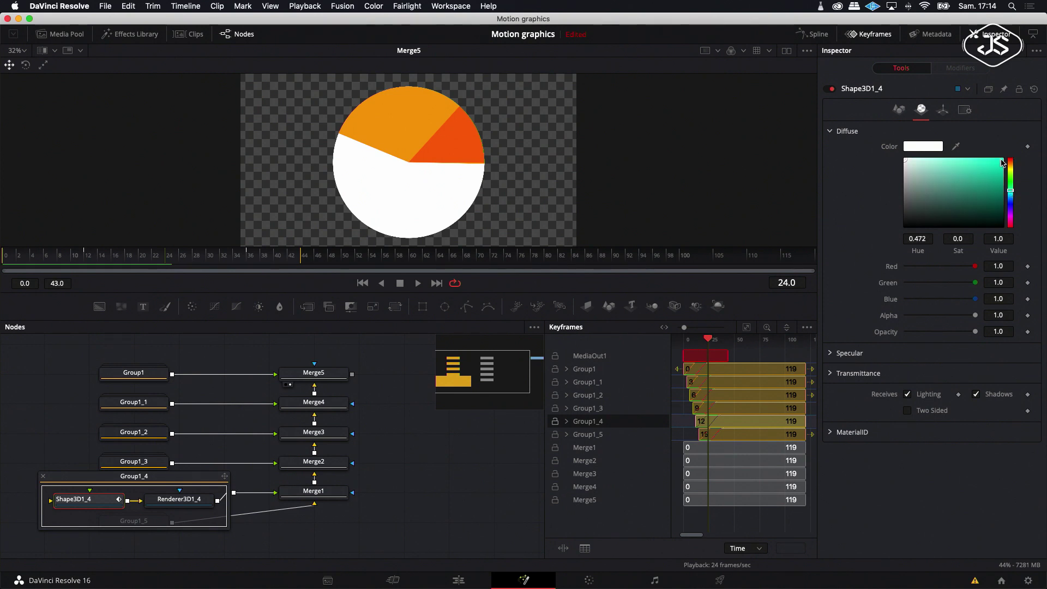
pyautogui.click(1002, 162)
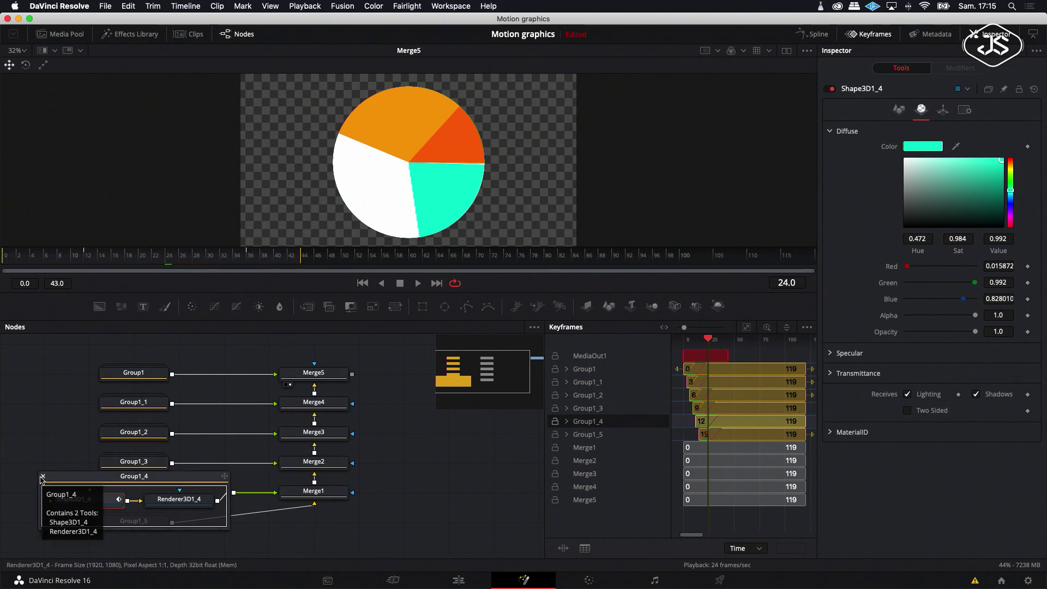
pyautogui.hscroll(-1, 41, 479)
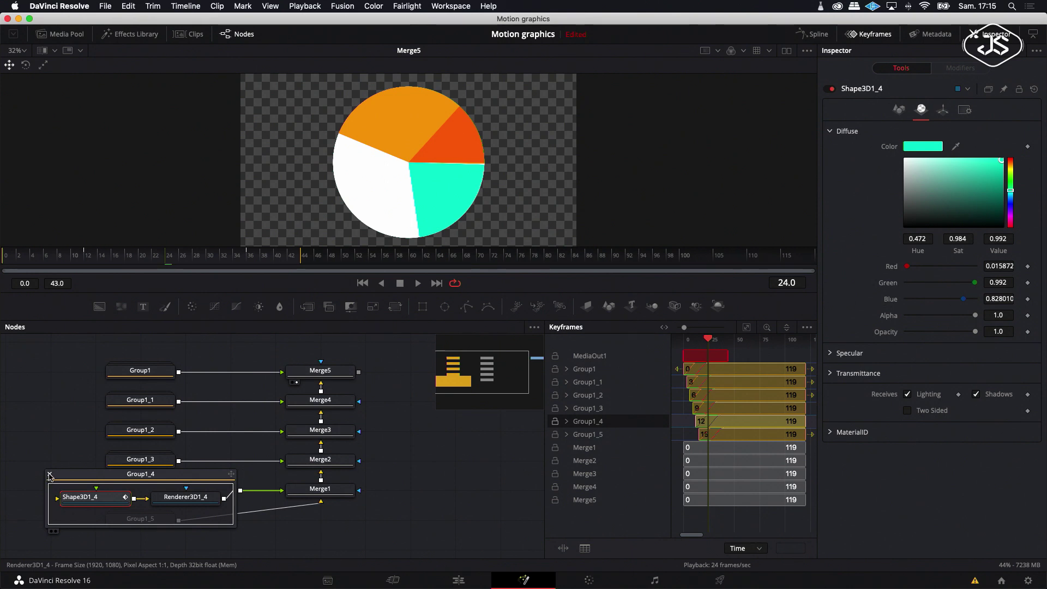
pyautogui.click(50, 475)
# Step: Expand Group1_5 and show the material settings of its sphere
pyautogui.doubleClick(148, 521)
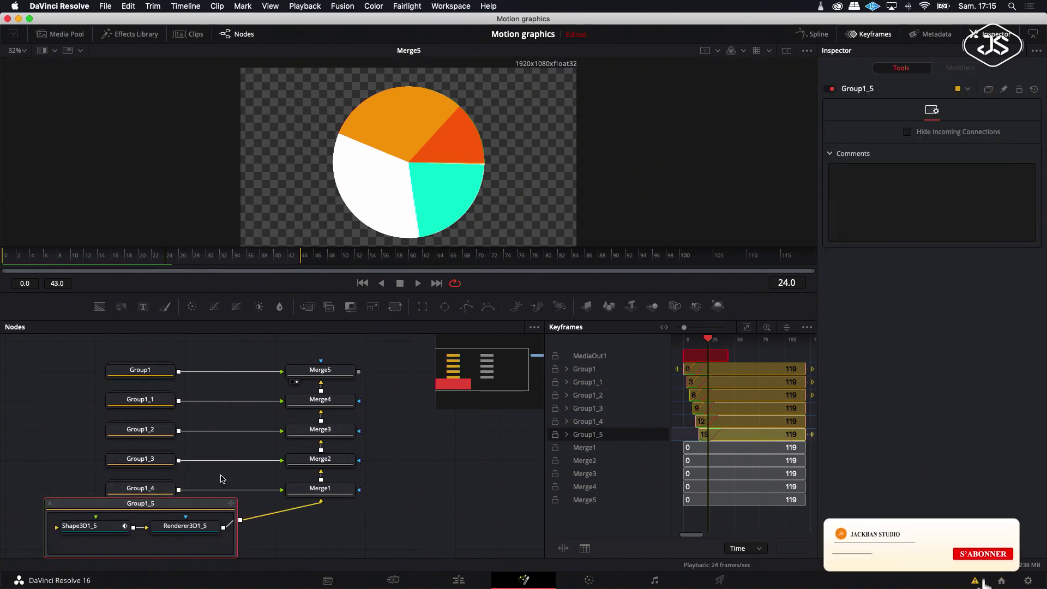
pyautogui.click(92, 531)
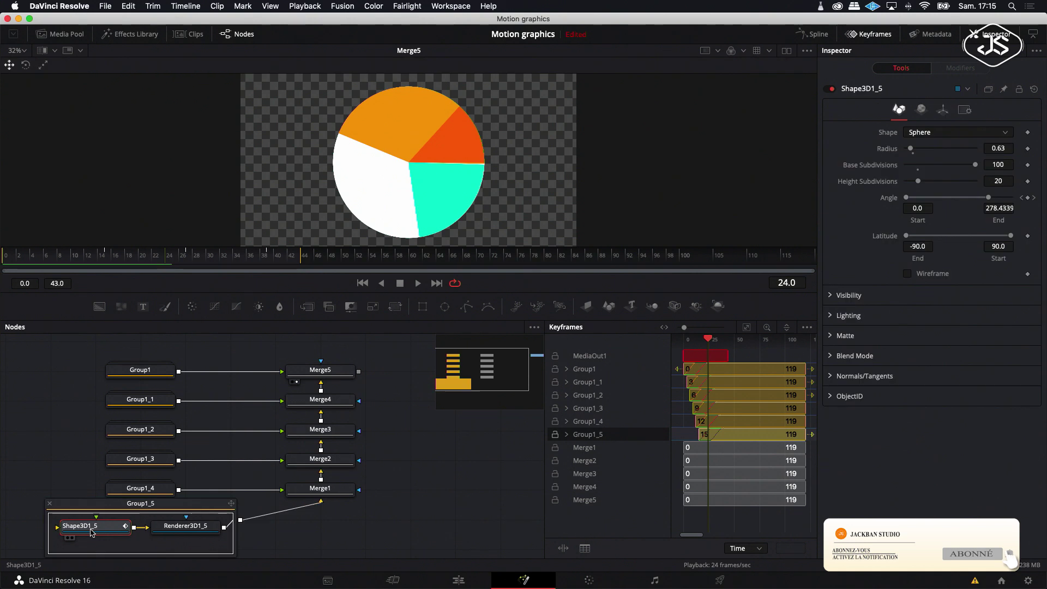
pyautogui.click(920, 109)
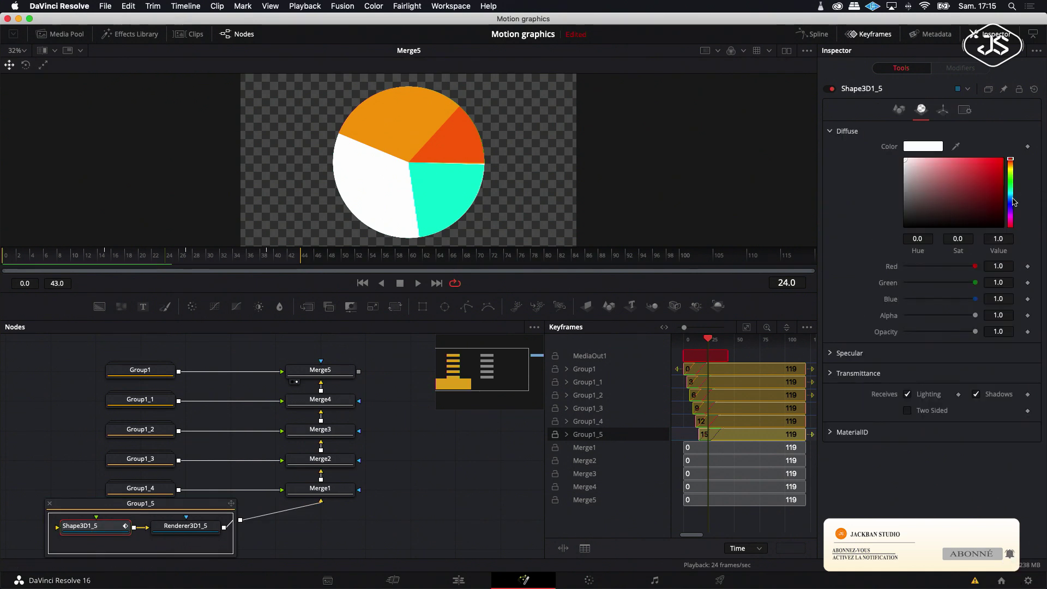
# Step: Try light purple, light blue and green diffuse colors on Group1_5's sphere, ending with hue 0.352, saturation 0.842 and value 1.0
pyautogui.click(1011, 212)
pyautogui.click(938, 160)
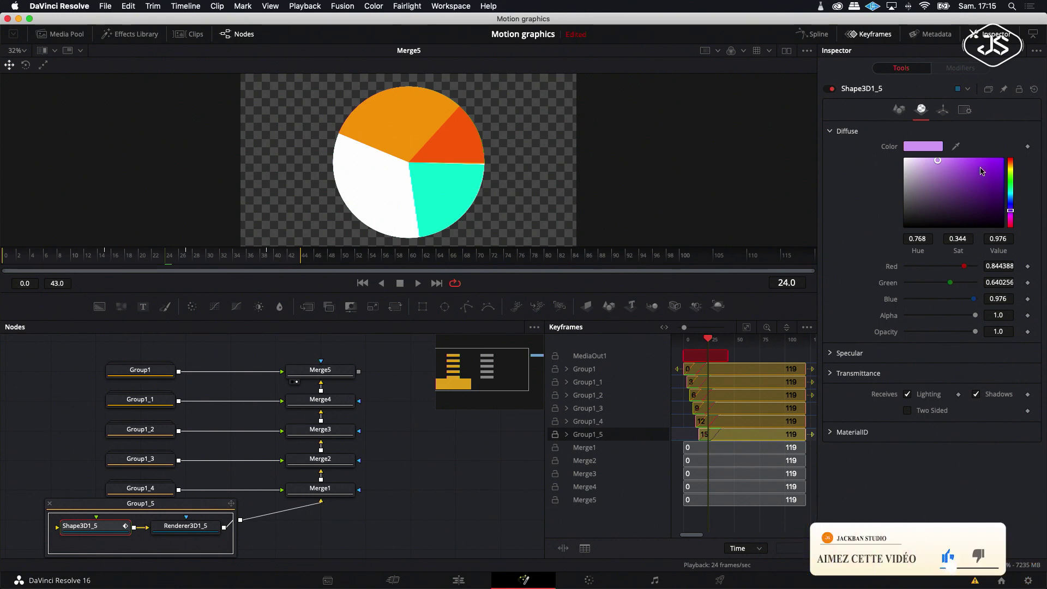
pyautogui.click(1010, 195)
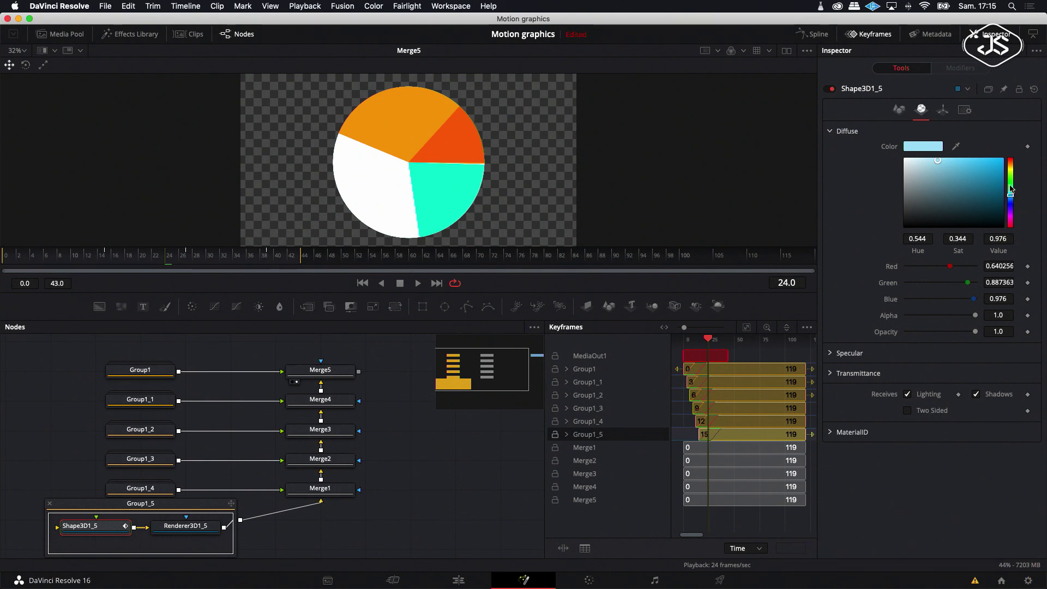
pyautogui.click(1010, 185)
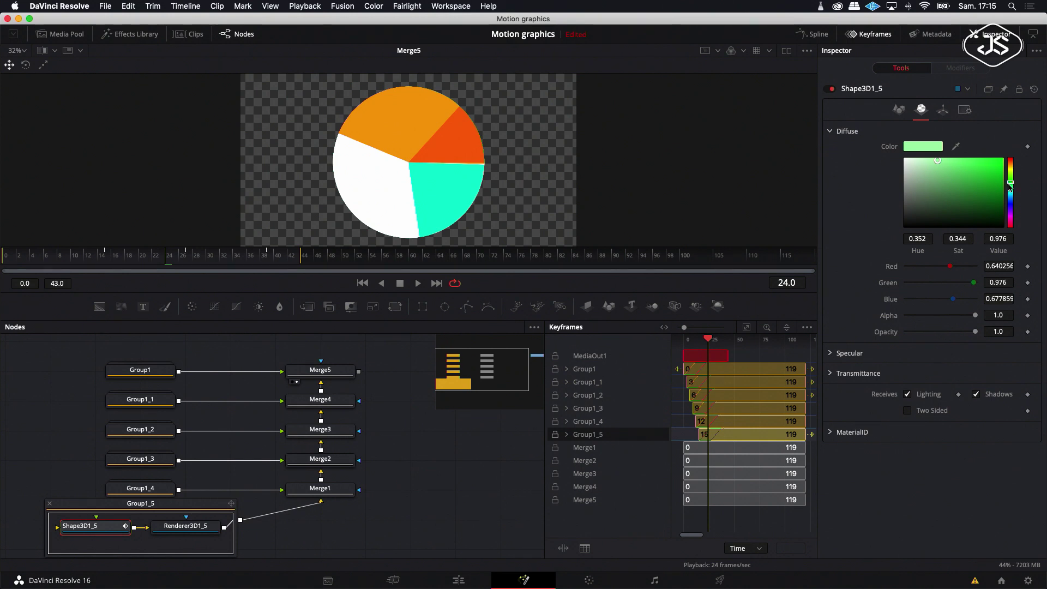
pyautogui.click(987, 160)
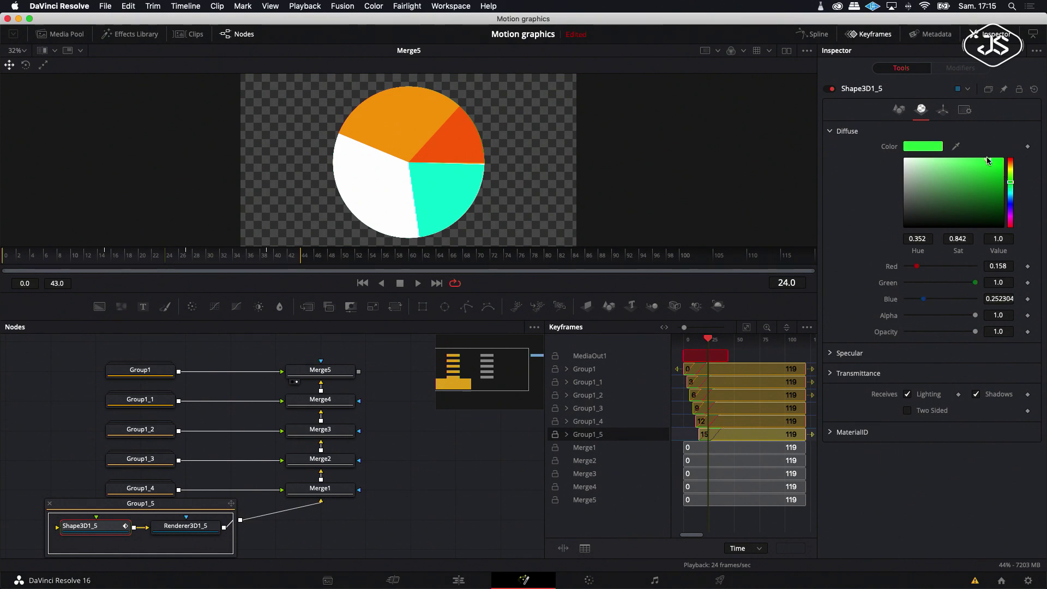
# Step: At frame 30, set Group1_5's sphere diffuse color to pink with hue 0.848, saturation 0.601 and value 0.992, and collapse the group
pyautogui.moveTo(166, 254); pyautogui.dragTo(189, 255)
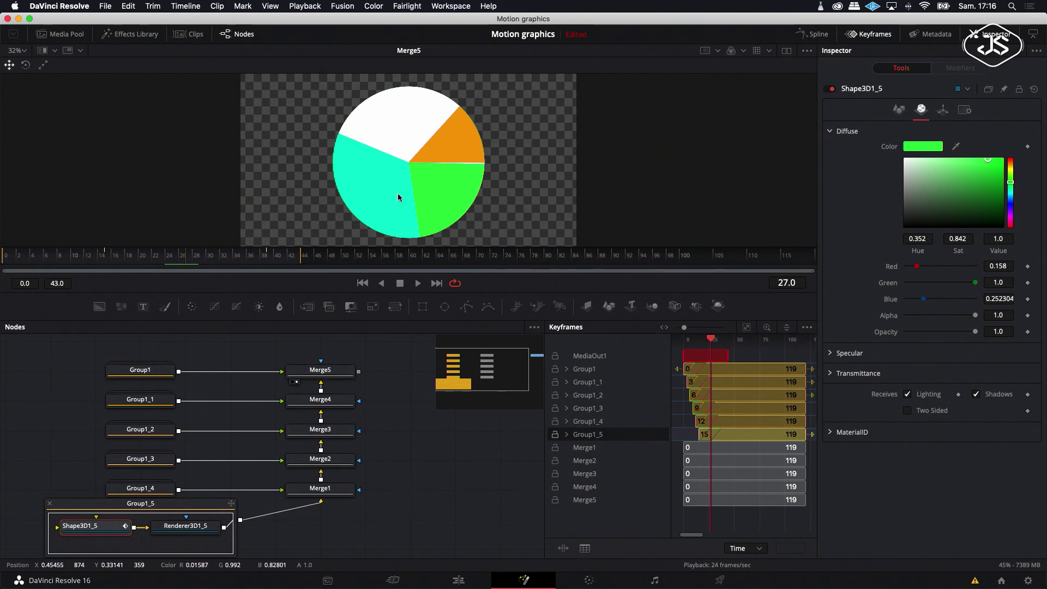
pyautogui.moveTo(177, 256); pyautogui.dragTo(209, 256)
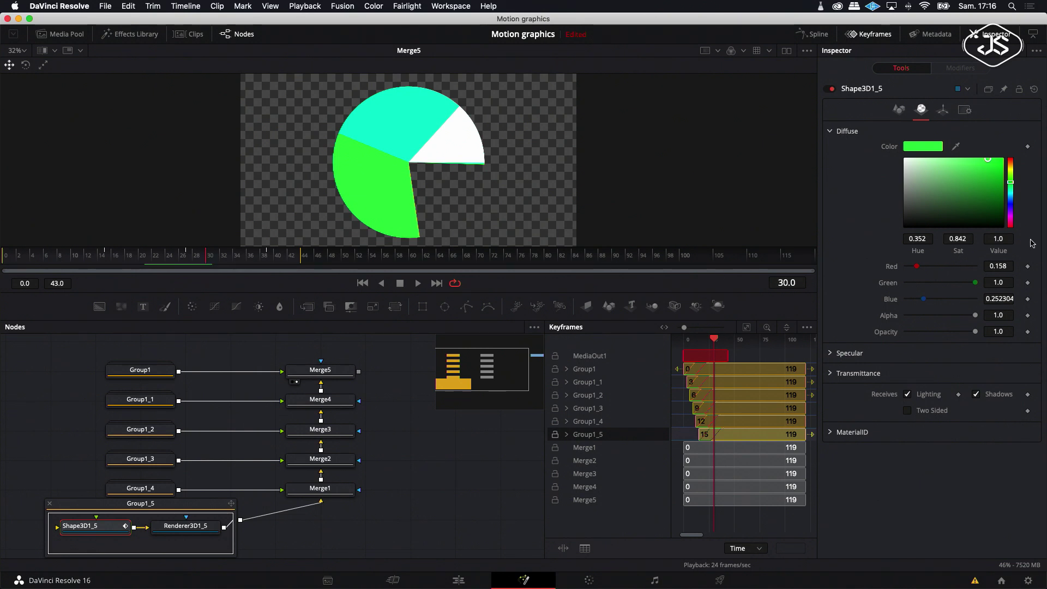
pyautogui.click(1011, 218)
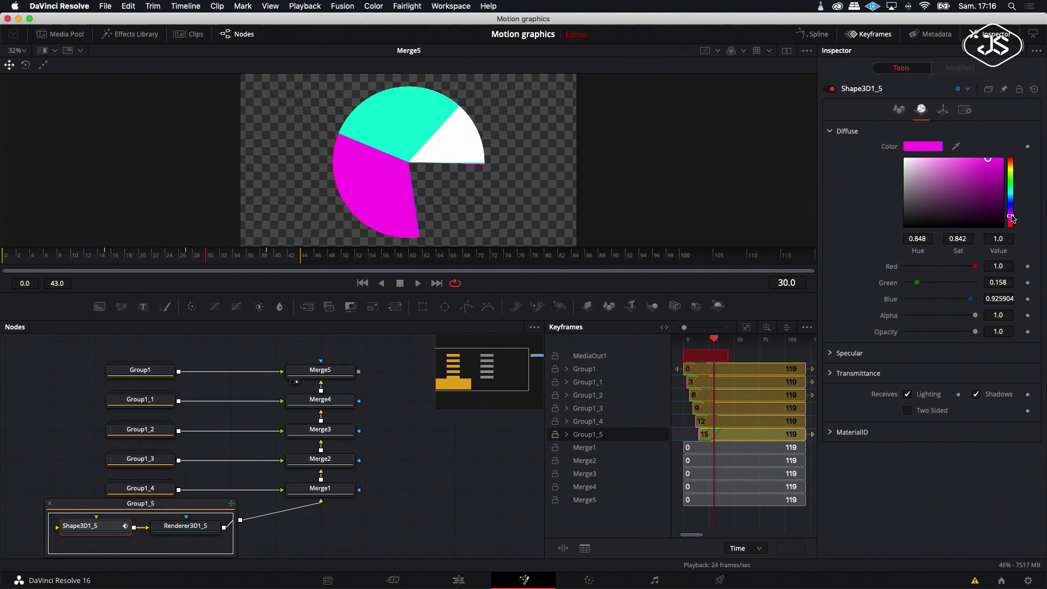
pyautogui.click(964, 162)
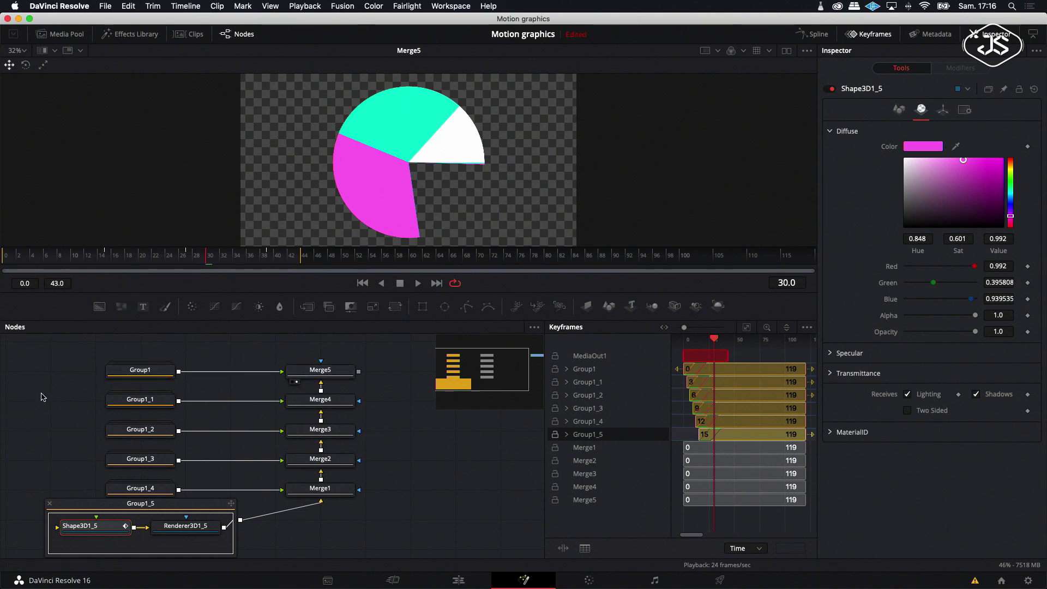
pyautogui.click(50, 503)
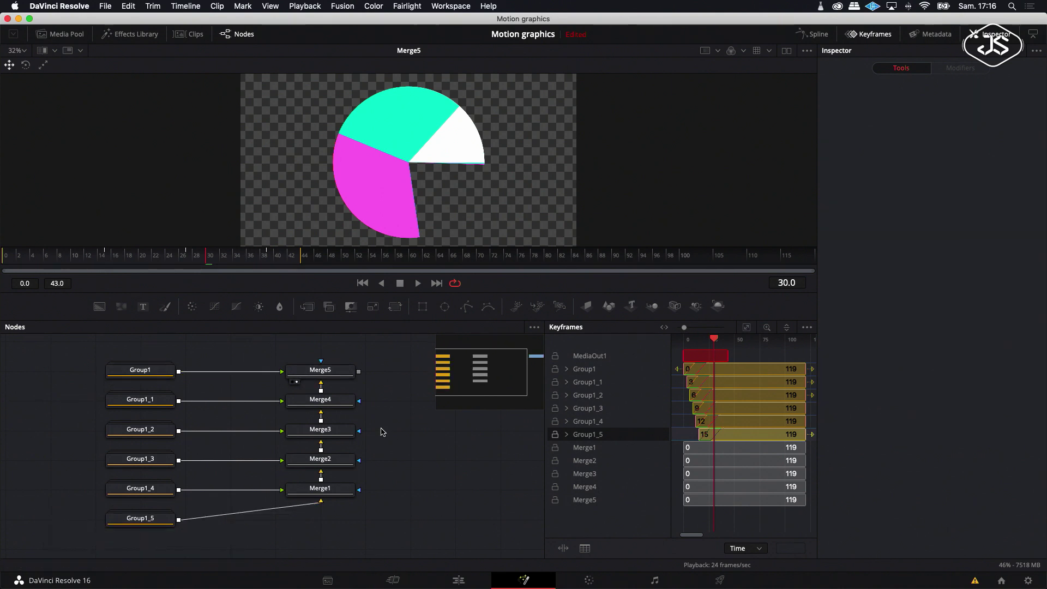
# Step: Play the animation, and move all six group nodes away from the merge nodes to make room between them
pyautogui.click(418, 284)
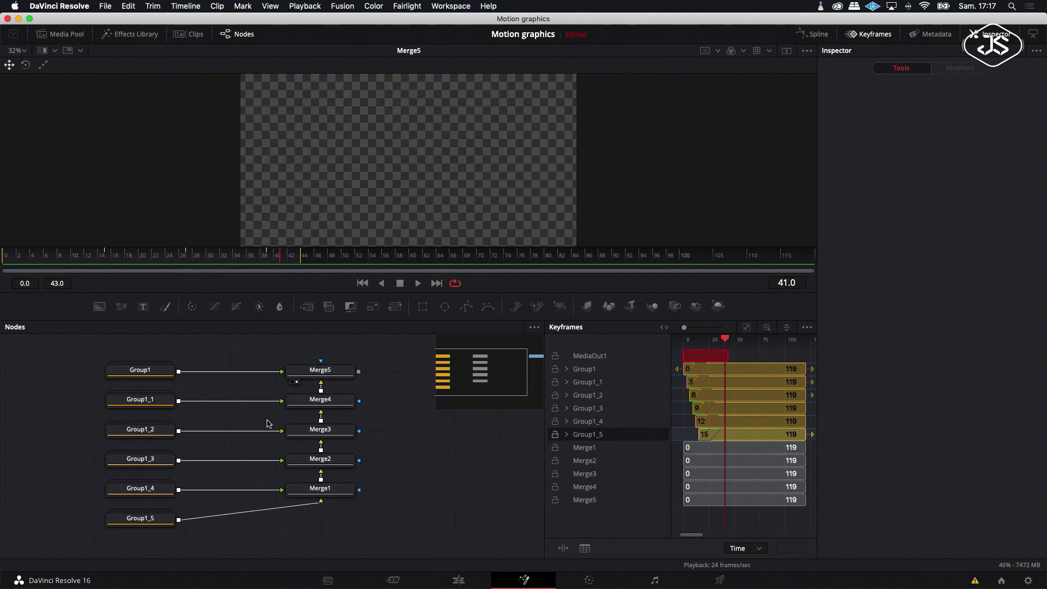
pyautogui.moveTo(161, 351); pyautogui.dragTo(101, 522)
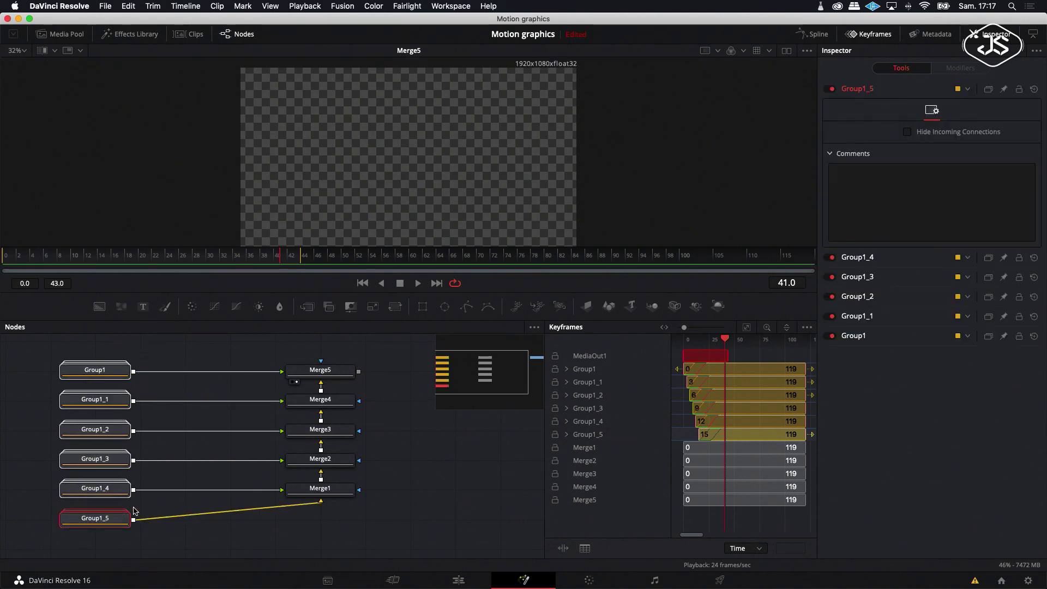
pyautogui.click(209, 554)
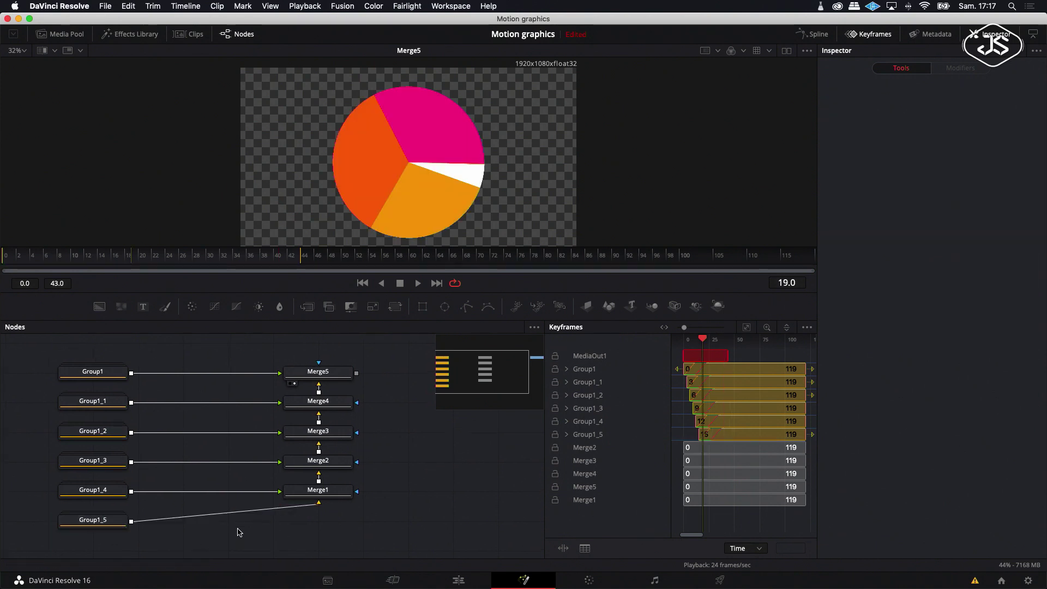
# Step: Insert a Transform node between Group1 and Merge5 and set its size to 0.38
pyautogui.click(98, 378)
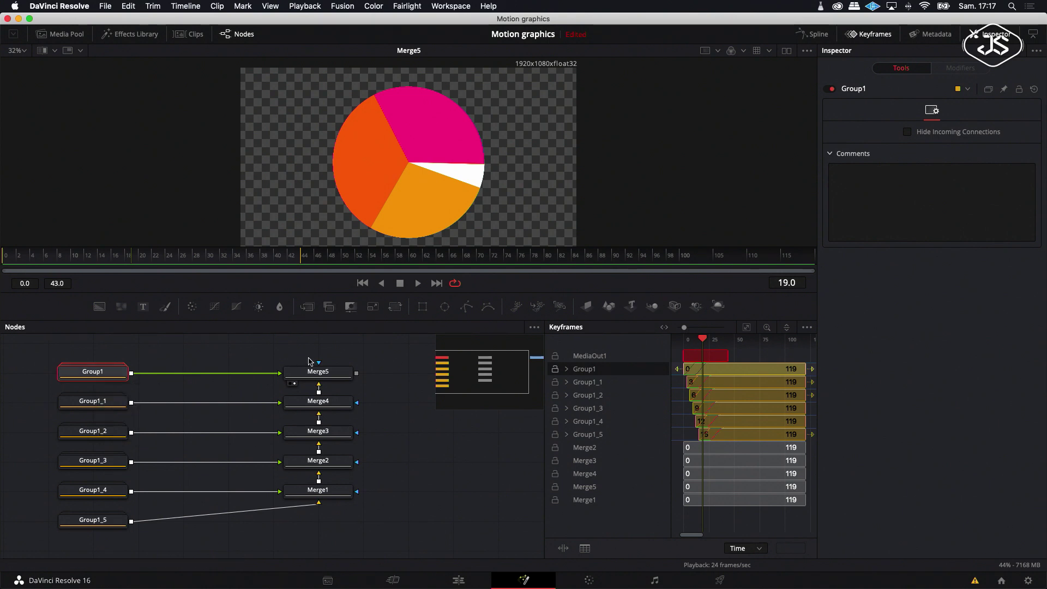
pyautogui.click(375, 307)
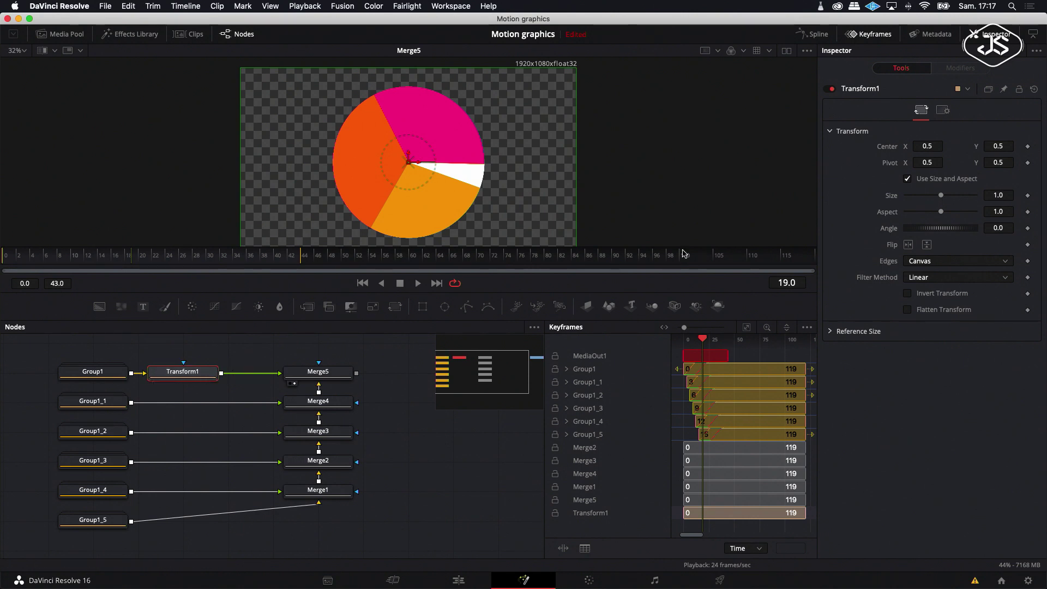
pyautogui.moveTo(941, 196); pyautogui.dragTo(920, 200)
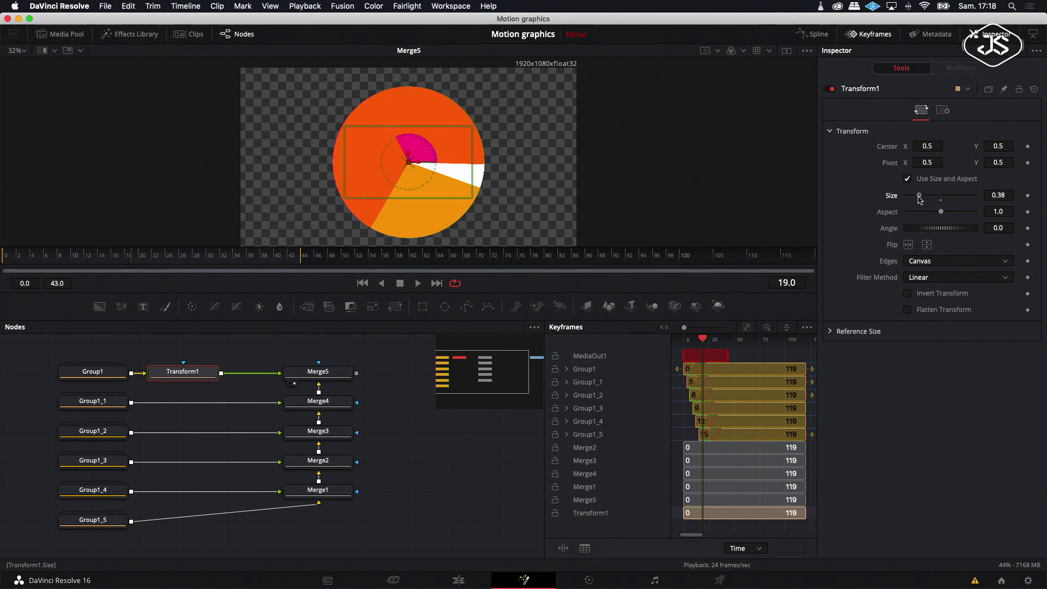
# Step: Insert a Transform node between Group1_1 and Merge4 and set its size to 0.72
pyautogui.click(85, 403)
pyautogui.click(395, 306)
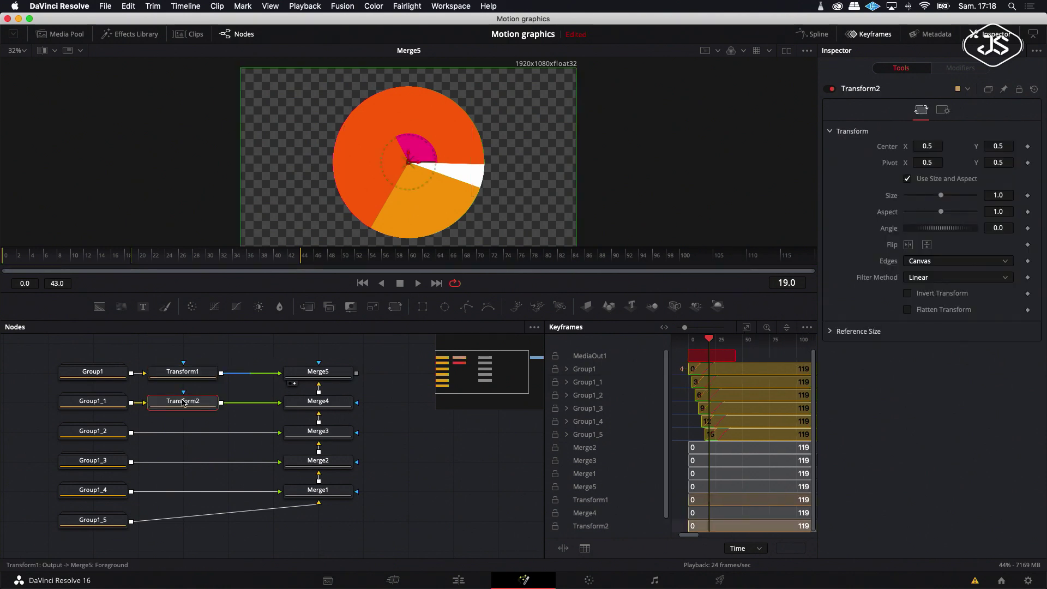
pyautogui.moveTo(940, 195); pyautogui.dragTo(931, 199)
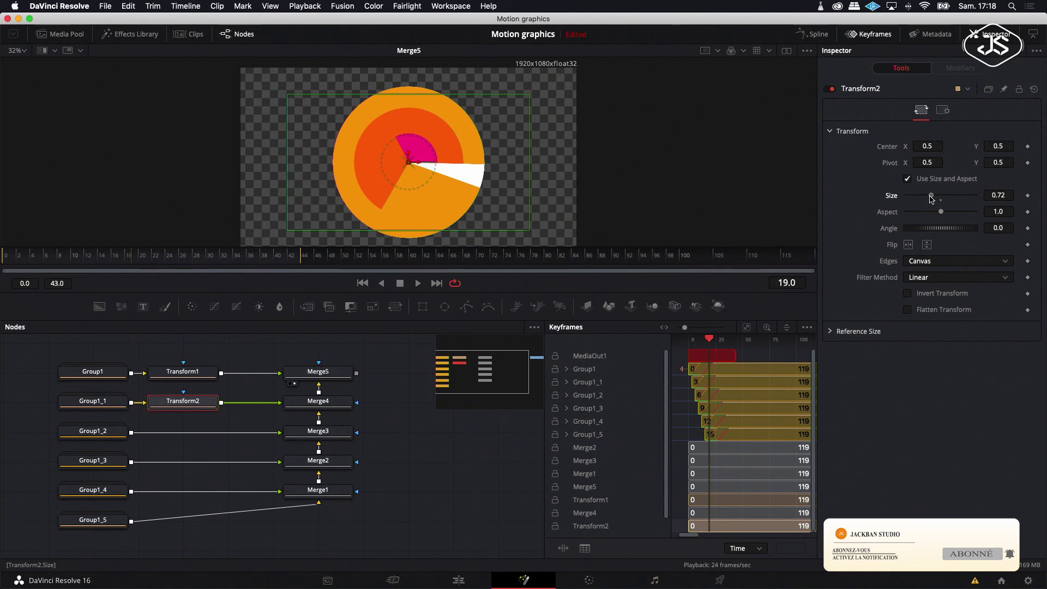
# Step: Insert a Transform node between Group1_2 and Merge3 and set its size to 1.06
pyautogui.click(97, 431)
pyautogui.click(396, 307)
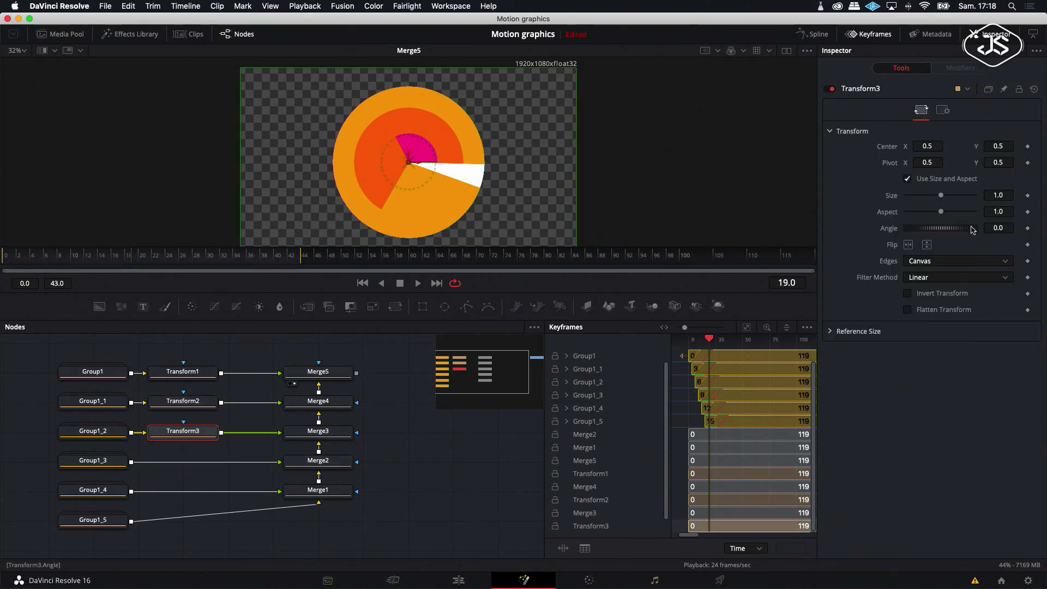
pyautogui.moveTo(940, 196); pyautogui.dragTo(940, 196)
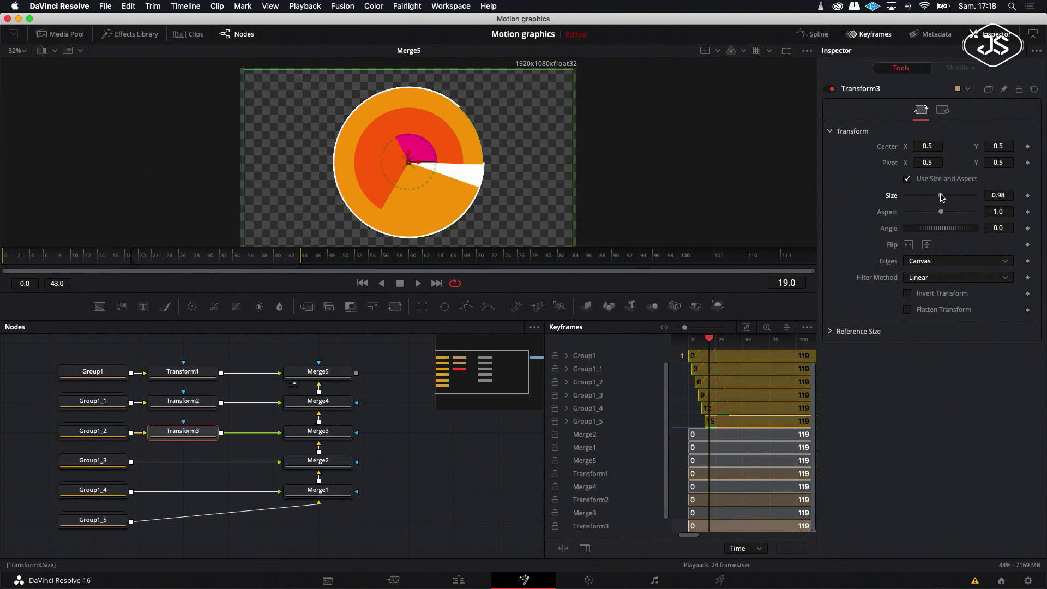
pyautogui.moveTo(941, 196); pyautogui.dragTo(943, 197)
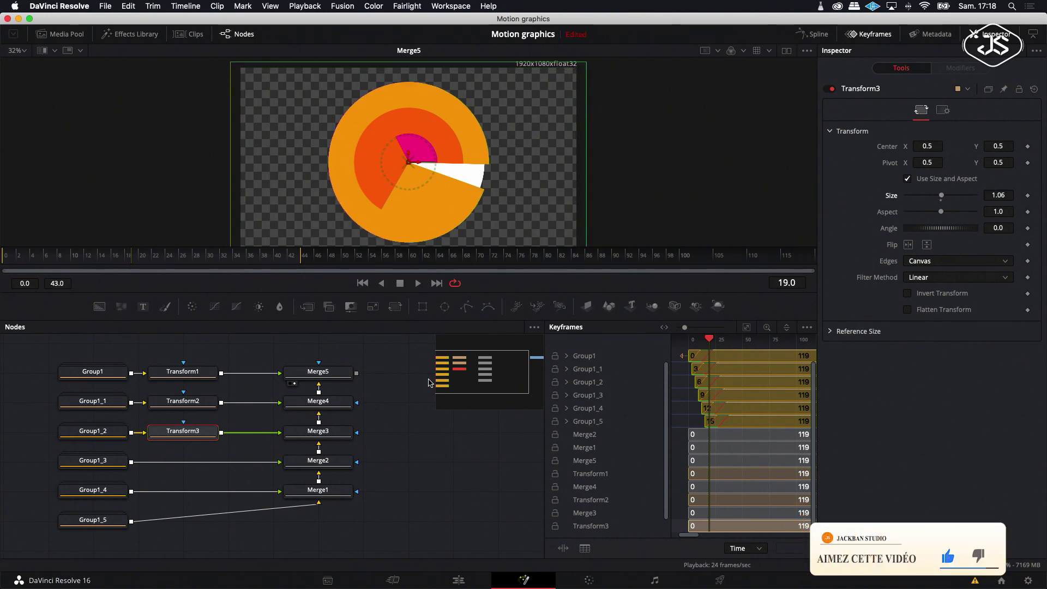
# Step: Insert a Transform node between Group1_3 and Merge2 and set its size to 1.57
pyautogui.click(111, 461)
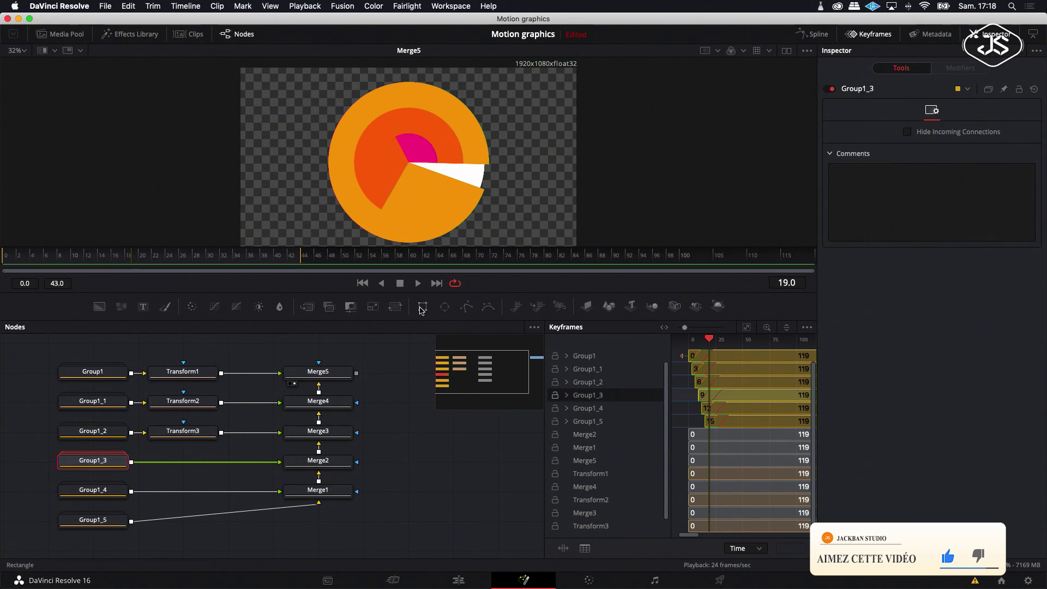
pyautogui.click(396, 307)
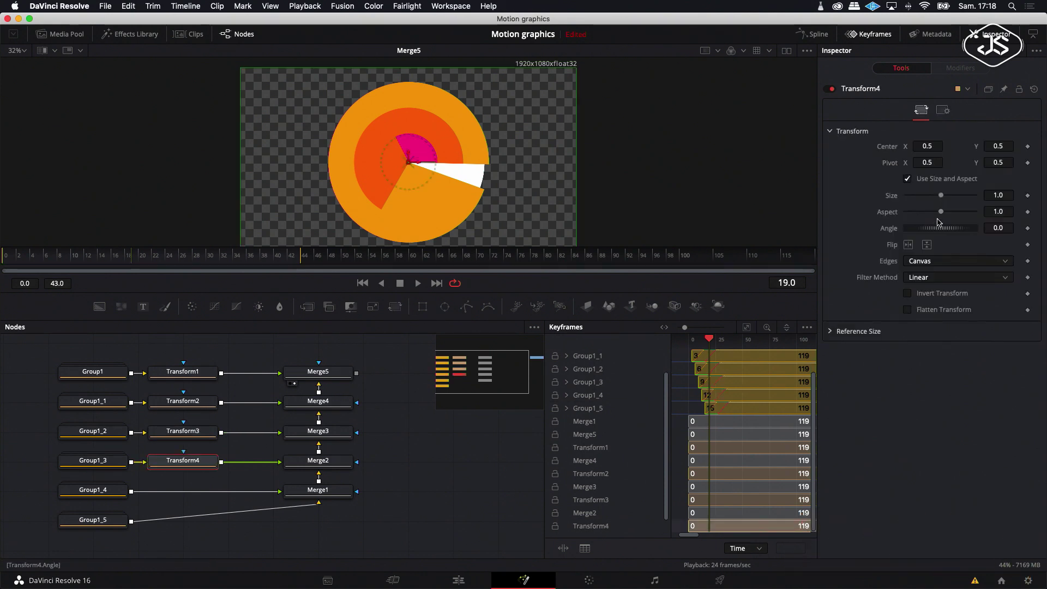
pyautogui.moveTo(942, 197); pyautogui.dragTo(948, 198)
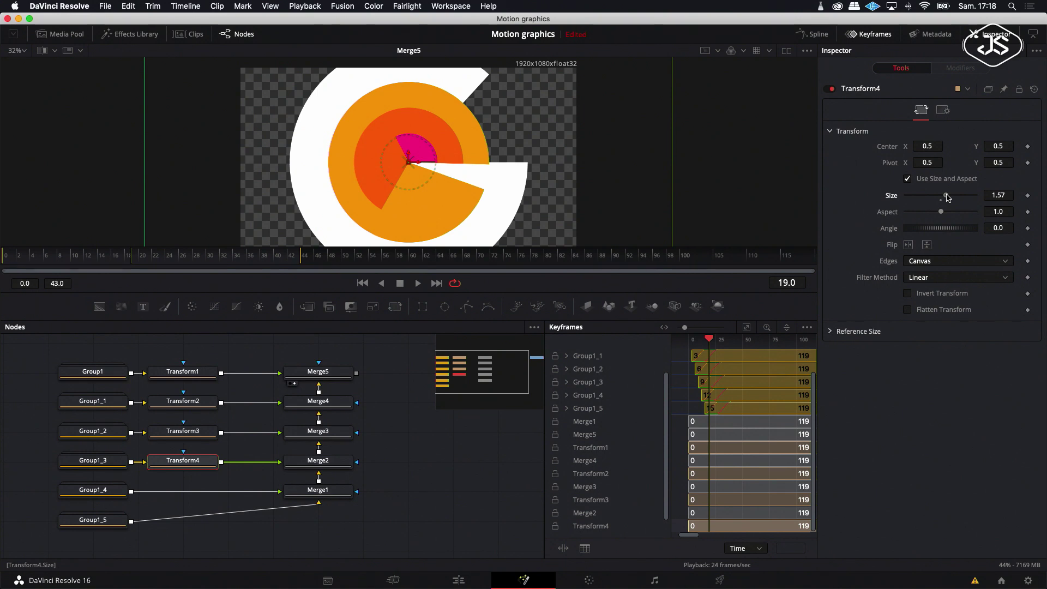
# Step: Insert a Transform node between Group1_4 and Merge1 and set its size to 1.32
pyautogui.click(106, 491)
pyautogui.click(395, 306)
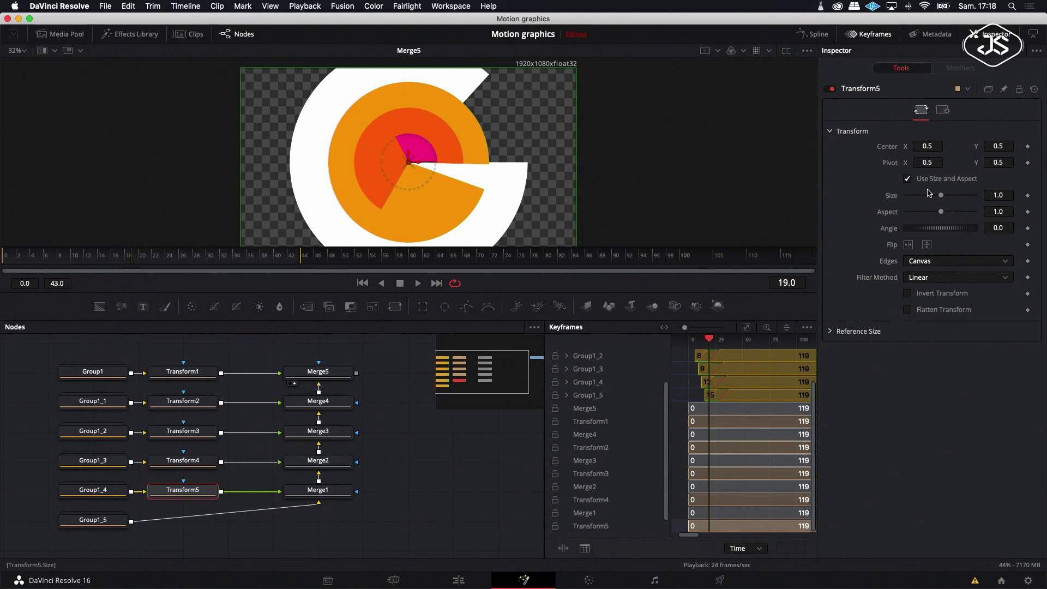
pyautogui.moveTo(940, 195); pyautogui.dragTo(945, 197)
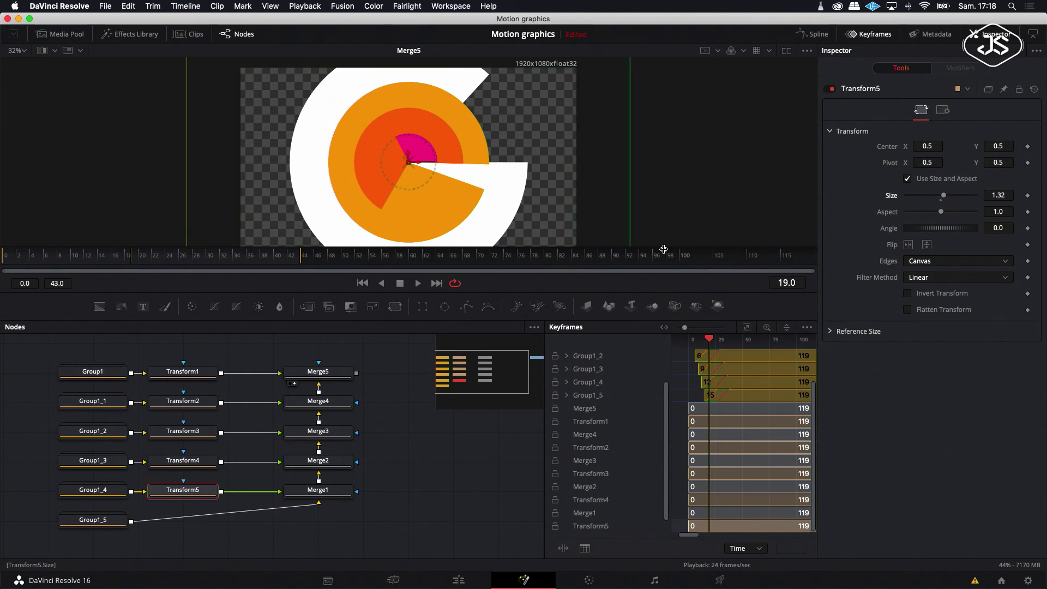
# Step: Move to frame 23 and set the size of Group1_4's Transform node to 1.89
pyautogui.moveTo(131, 256); pyautogui.dragTo(161, 258)
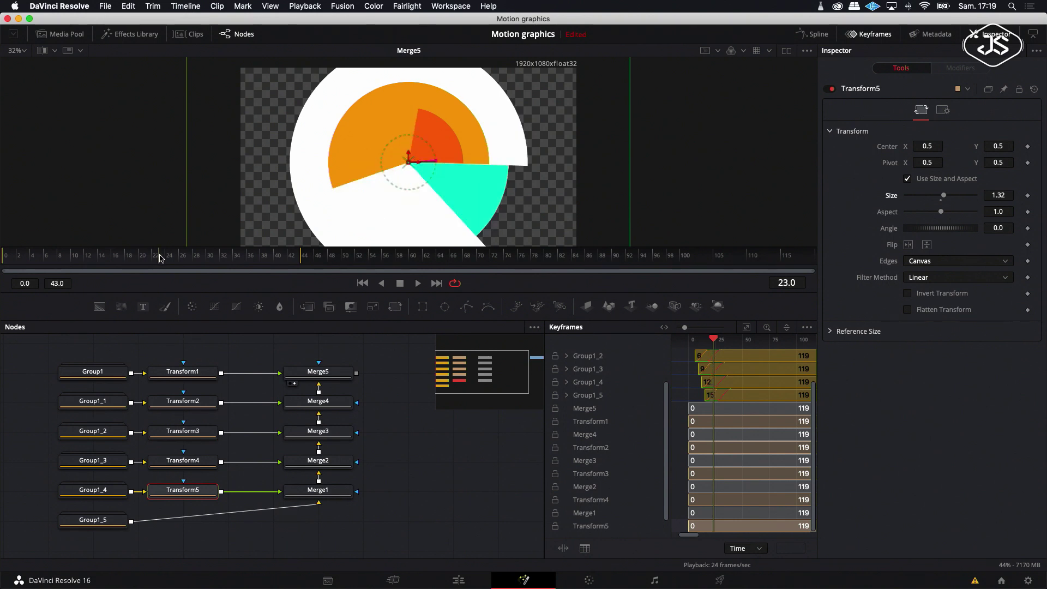
pyautogui.moveTo(944, 197); pyautogui.dragTo(951, 197)
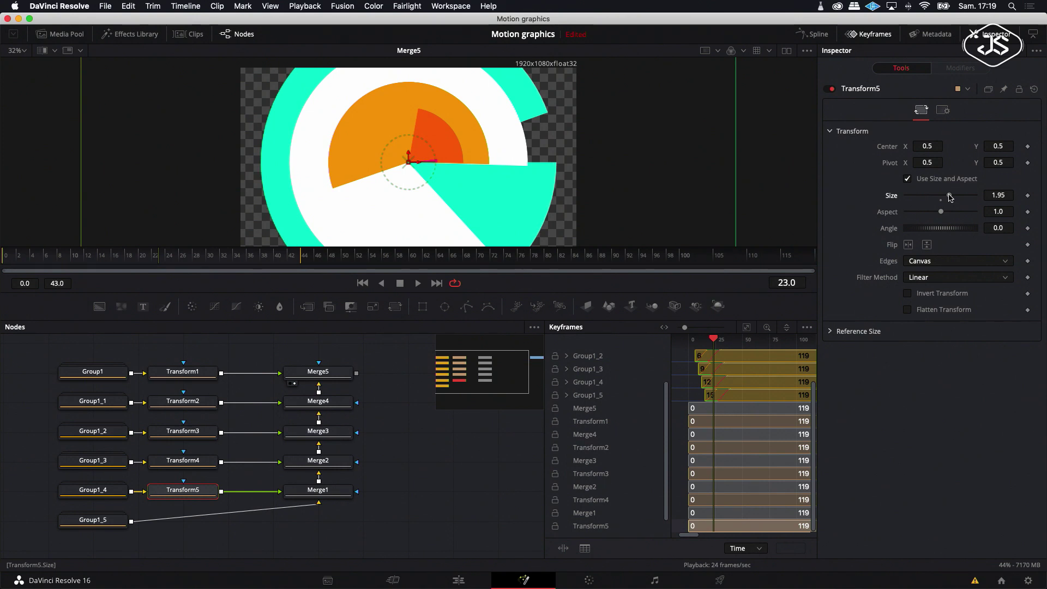
pyautogui.moveTo(950, 197); pyautogui.dragTo(948, 197)
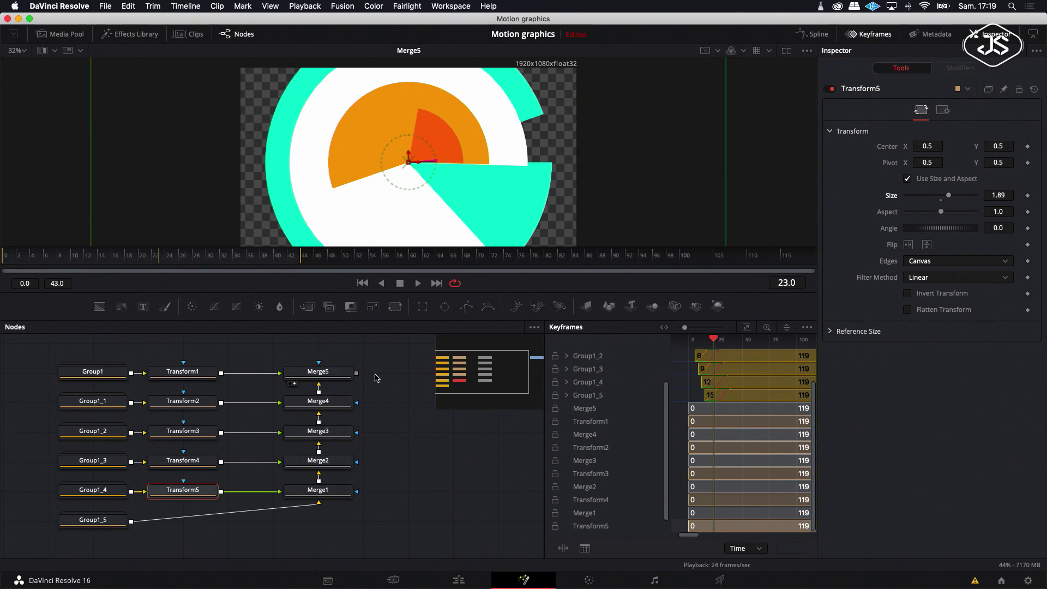
# Step: Insert a Transform node between Group1_5 and Merge1 and set its size to 2.84, checking the ring at frame 26
pyautogui.click(102, 522)
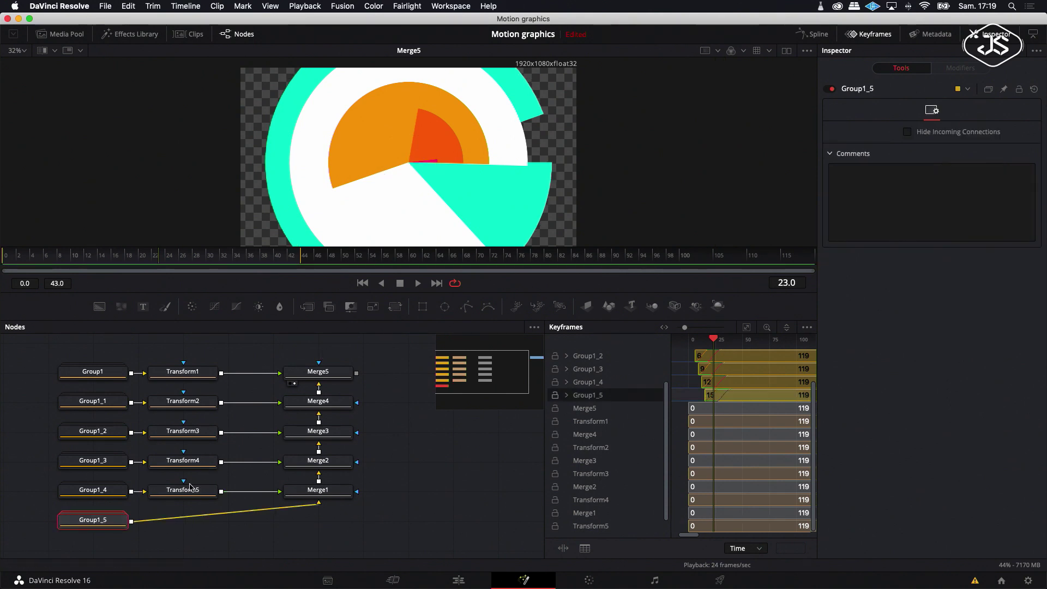
pyautogui.click(394, 308)
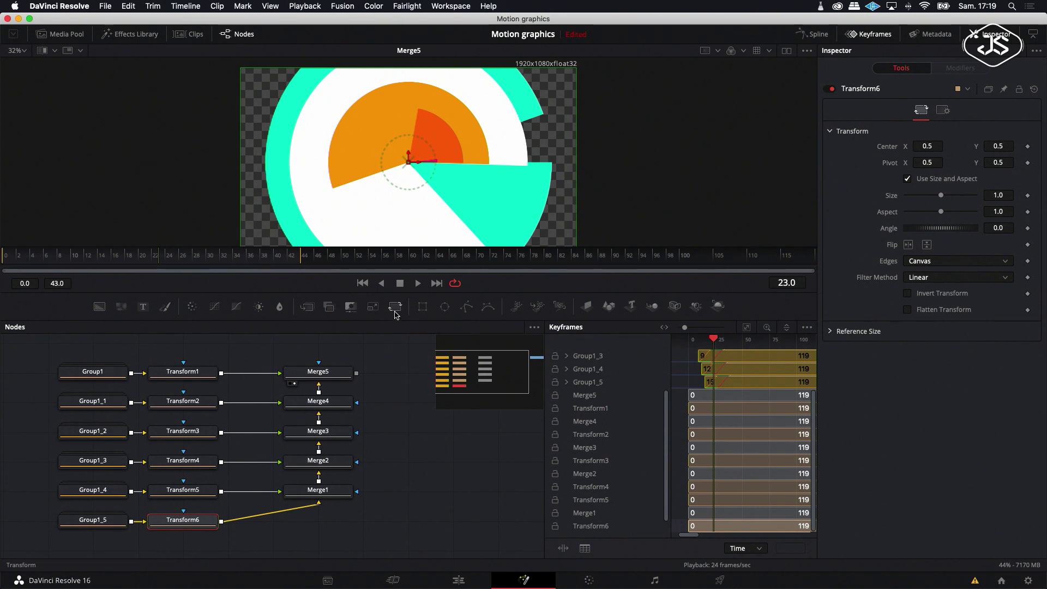
pyautogui.moveTo(941, 198); pyautogui.dragTo(947, 198)
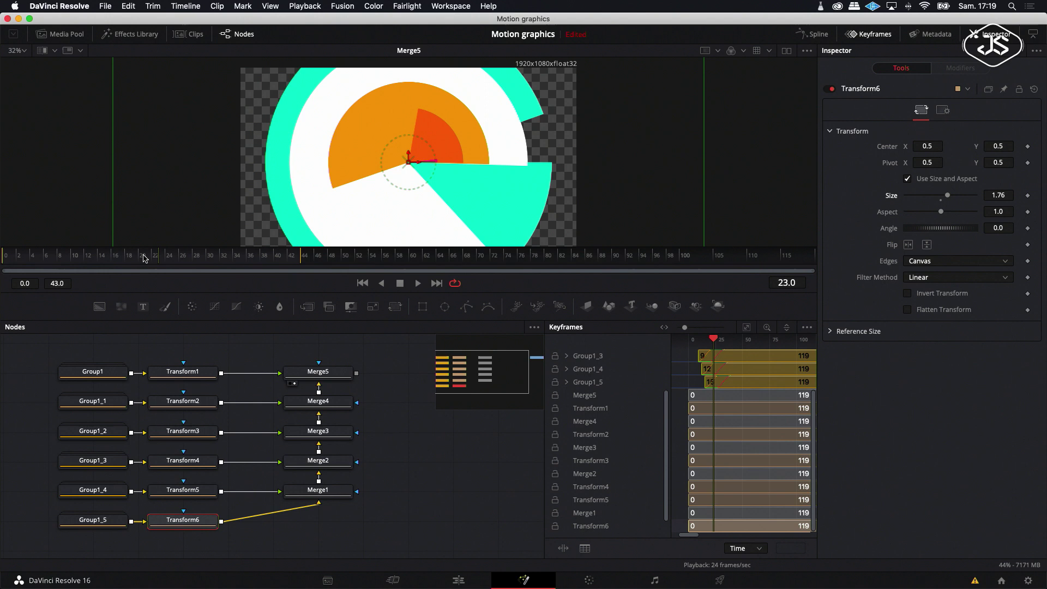
pyautogui.moveTo(160, 255); pyautogui.dragTo(180, 256)
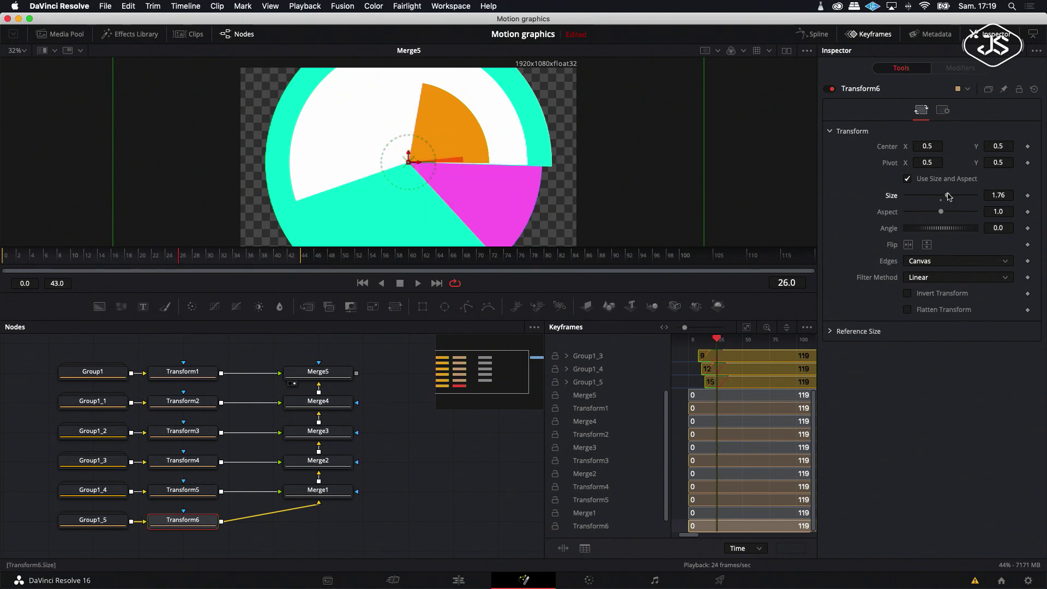
pyautogui.moveTo(948, 198); pyautogui.dragTo(958, 198)
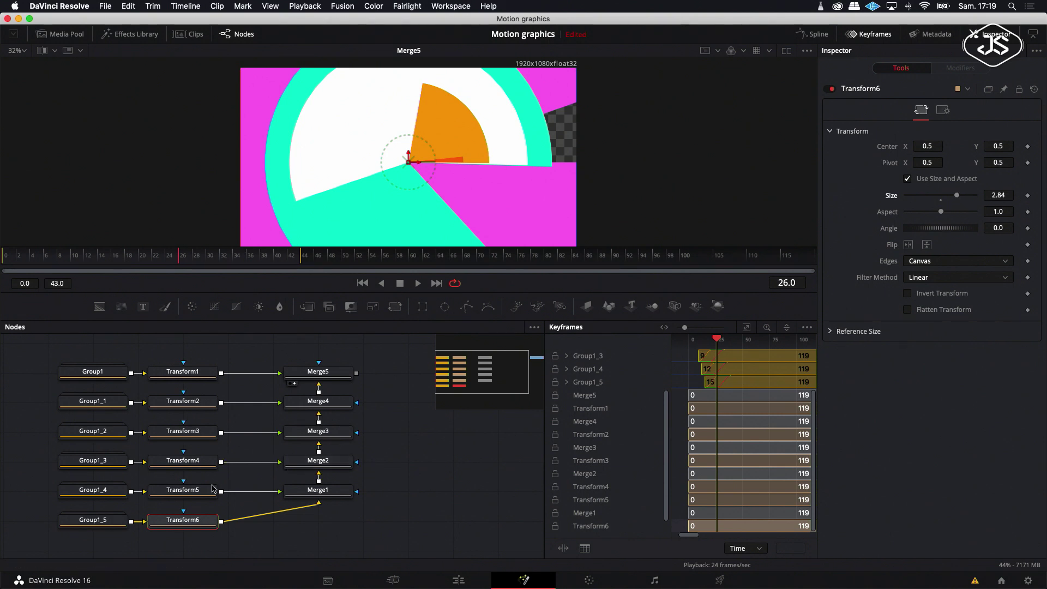
# Step: Set the size of Group1_4's Transform node to 2.08 and play back the ring animation
pyautogui.click(183, 489)
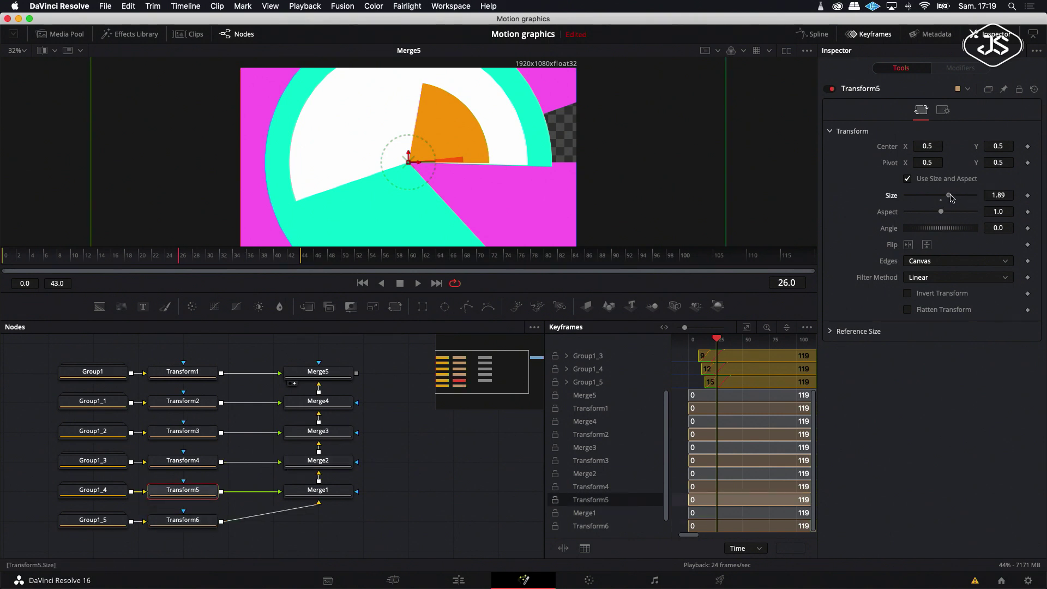
pyautogui.moveTo(949, 196); pyautogui.dragTo(953, 197)
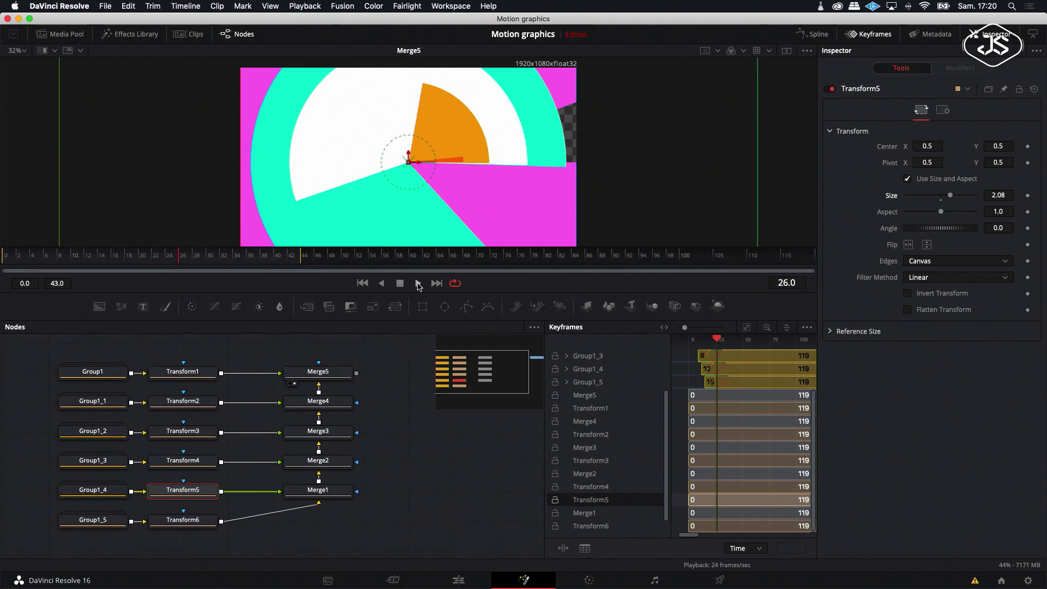
pyautogui.click(418, 283)
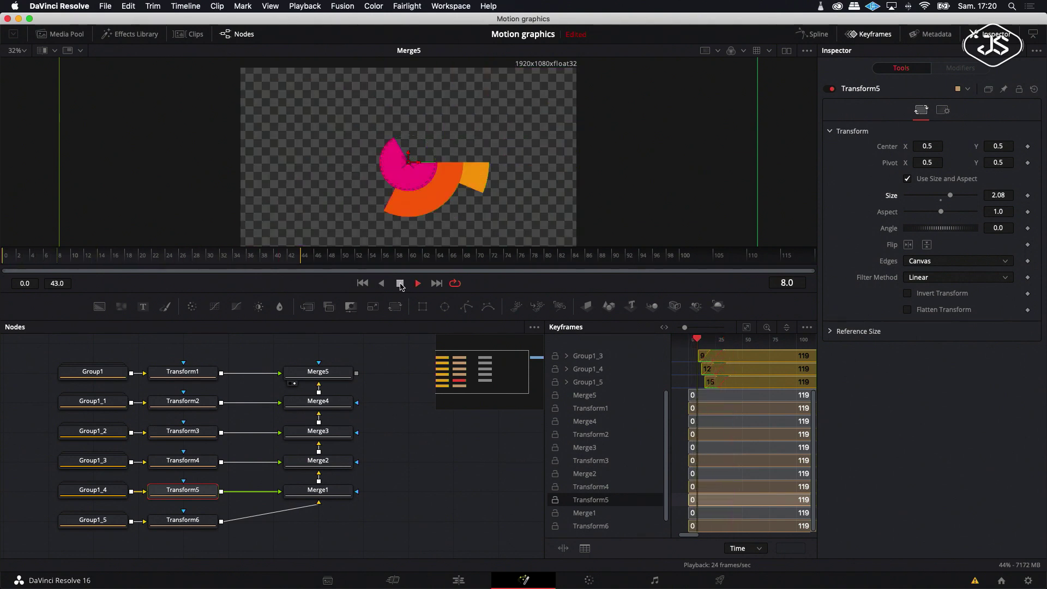
pyautogui.click(400, 283)
# Step: Add a Background node, merge it behind the output of Merge5, and show the new merge in the viewer
pyautogui.hscroll(3, 367, 388)
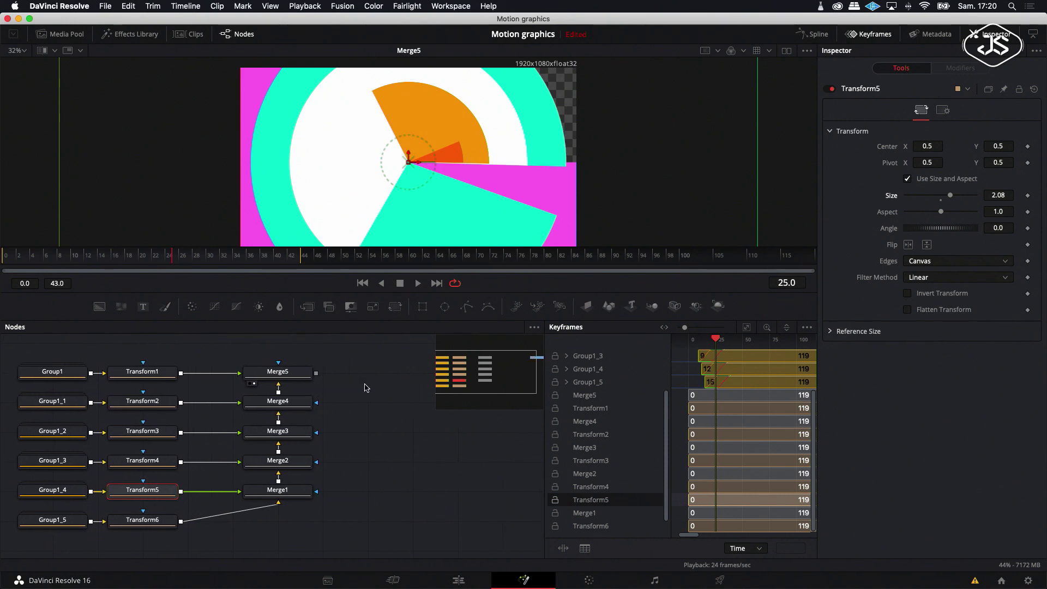
pyautogui.scroll(1, 366, 387)
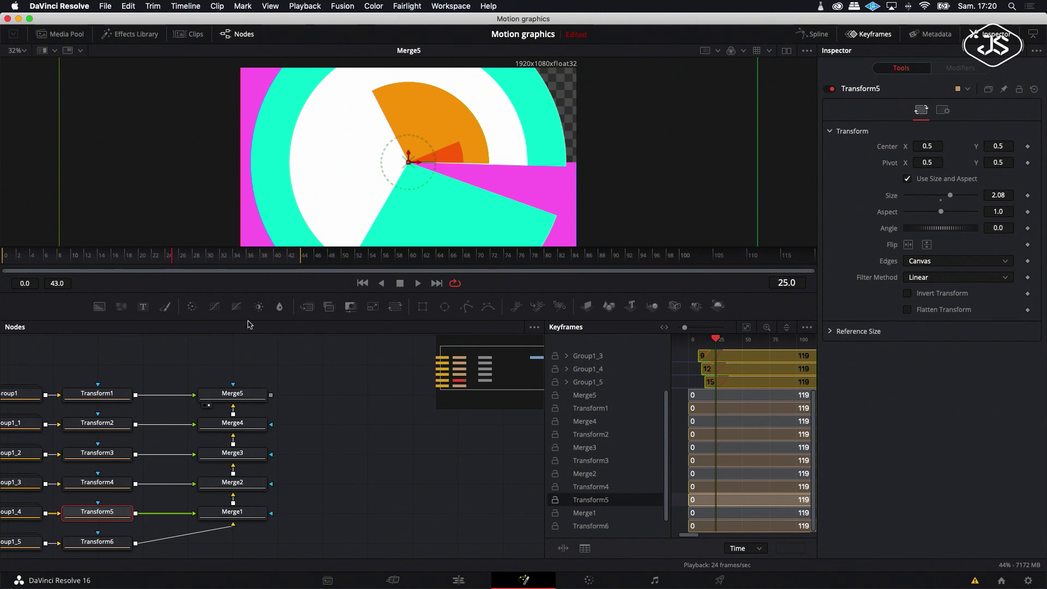
pyautogui.click(143, 352)
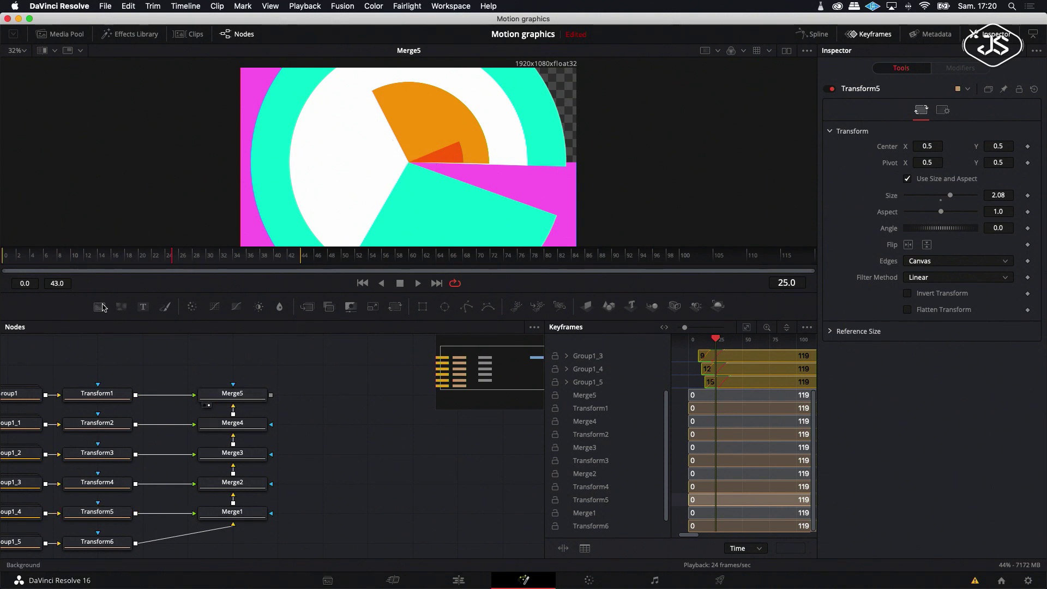
pyautogui.click(102, 305)
pyautogui.moveTo(220, 365); pyautogui.dragTo(362, 397)
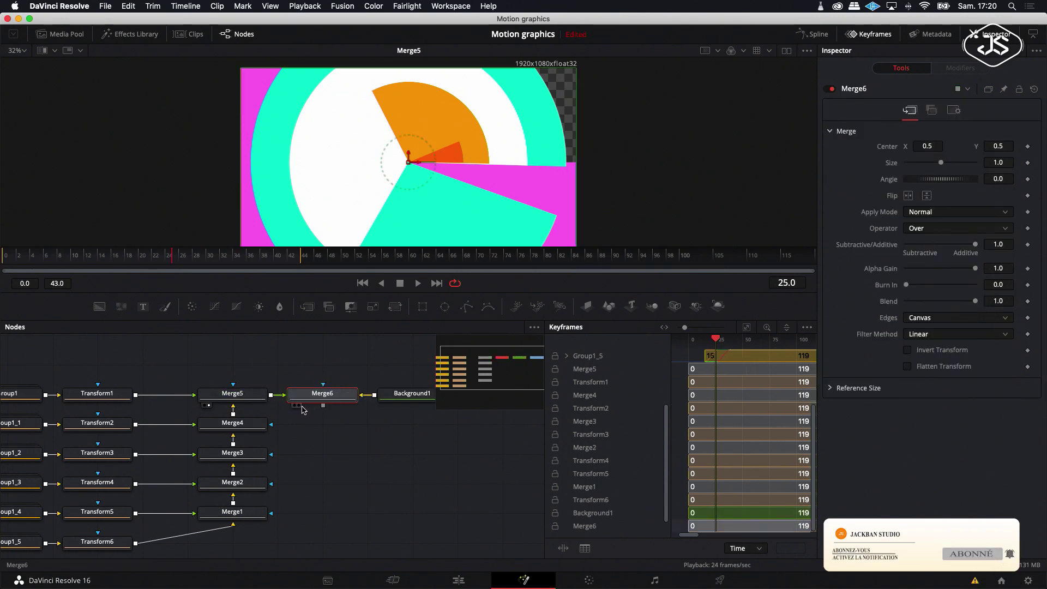
pyautogui.click(298, 405)
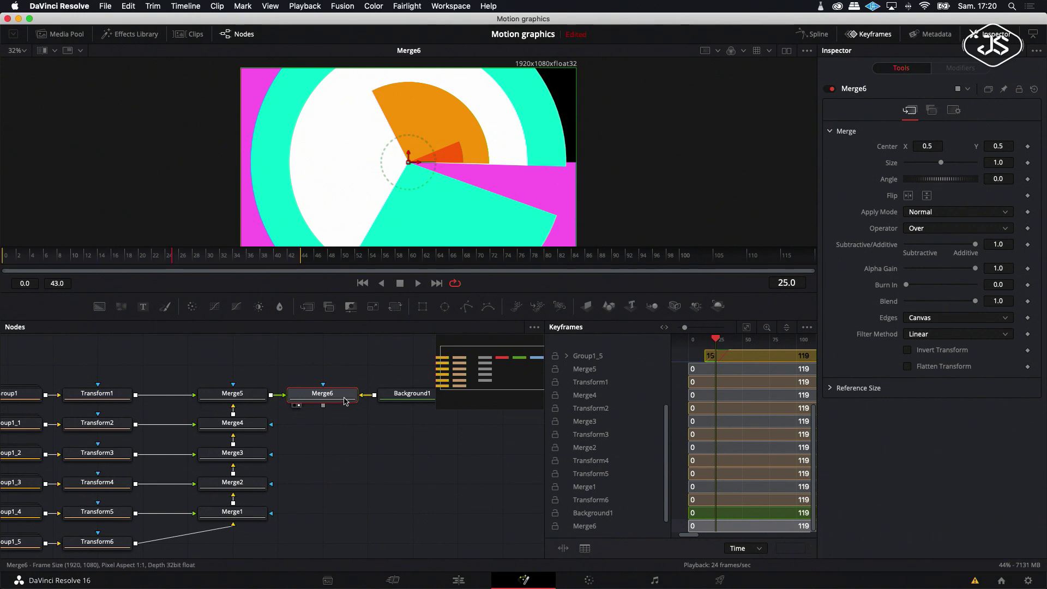
# Step: At frame 15, color the Background node dark purple with hue 0.784, saturation 0.928 and value 0.173, and play the animation
pyautogui.moveTo(172, 255); pyautogui.dragTo(107, 258)
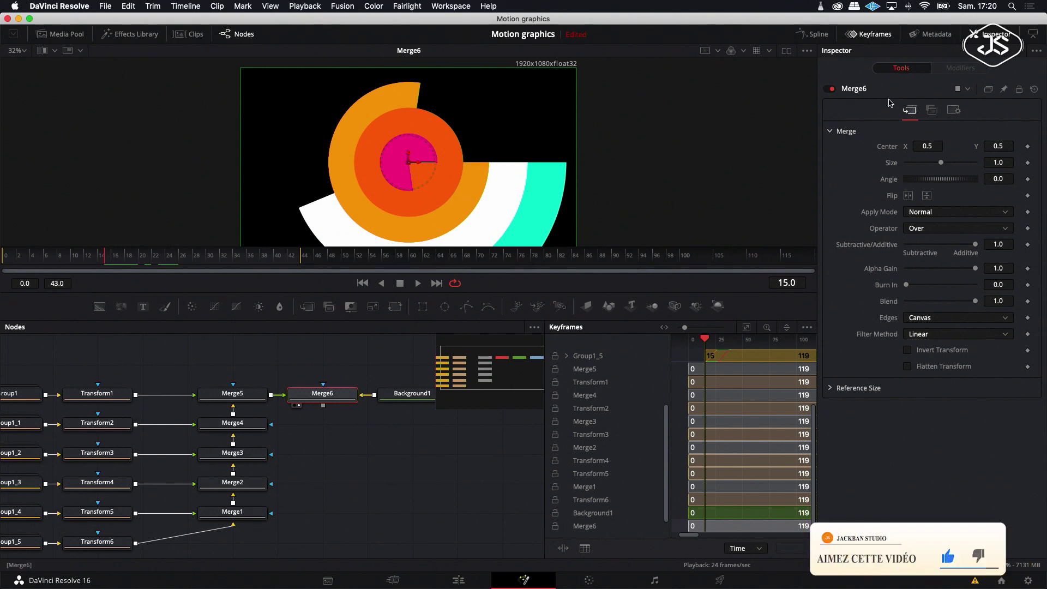
pyautogui.click(873, 34)
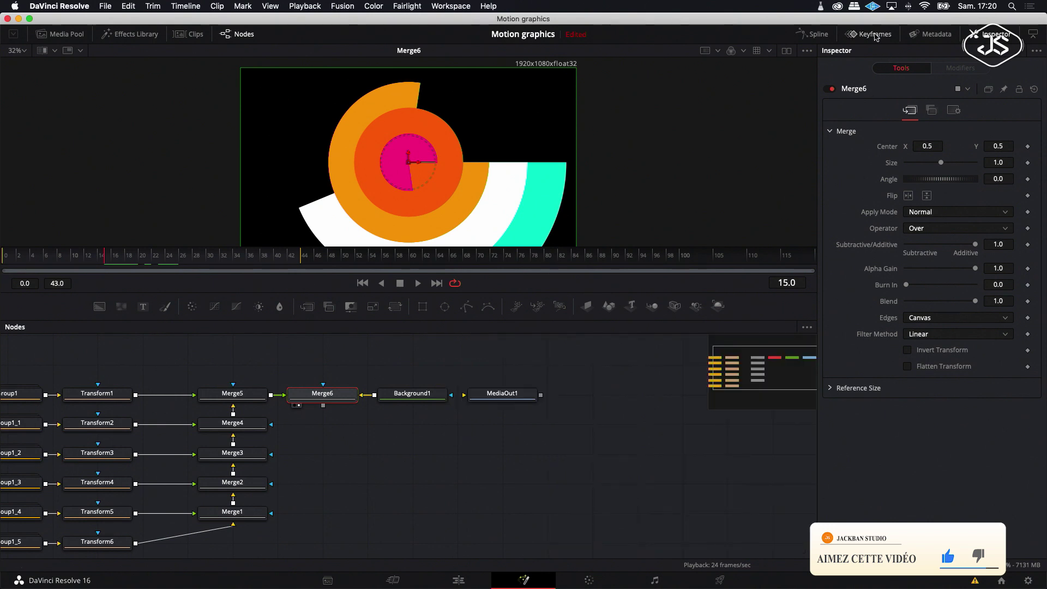
pyautogui.click(435, 396)
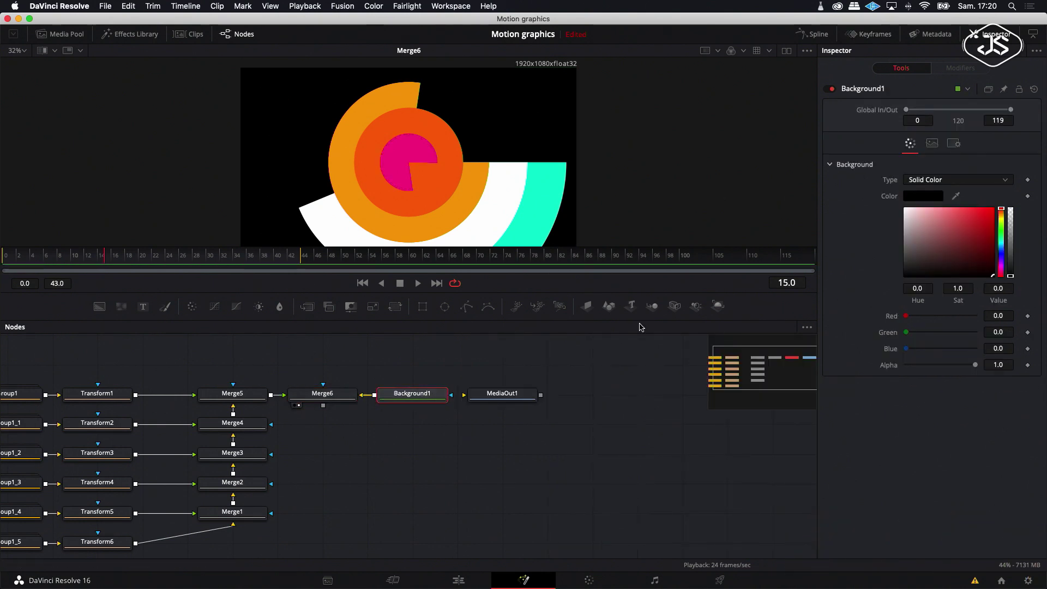
pyautogui.click(988, 262)
pyautogui.click(1002, 266)
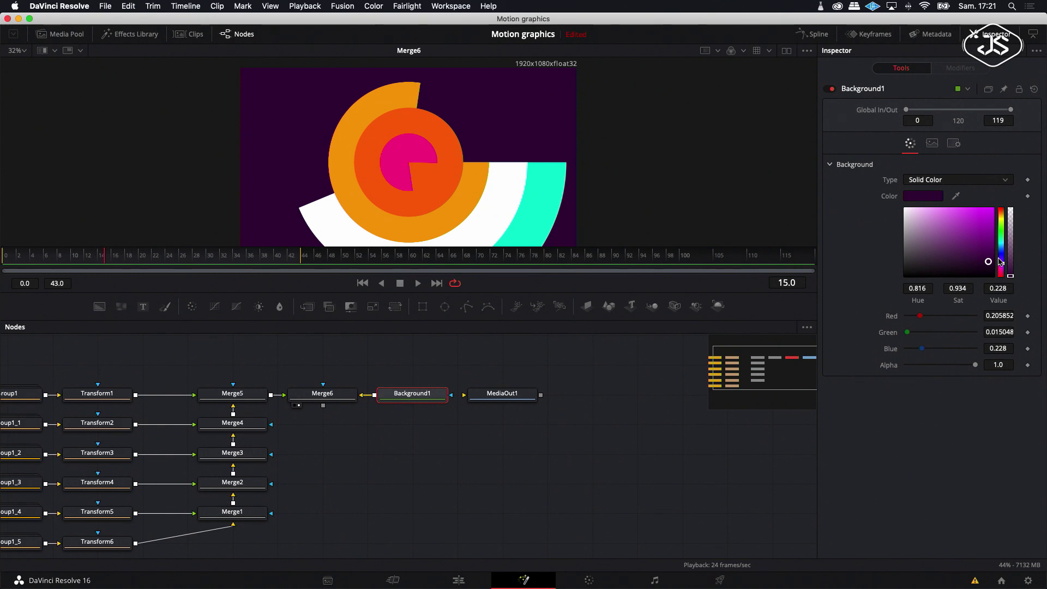
pyautogui.click(988, 267)
pyautogui.click(1002, 262)
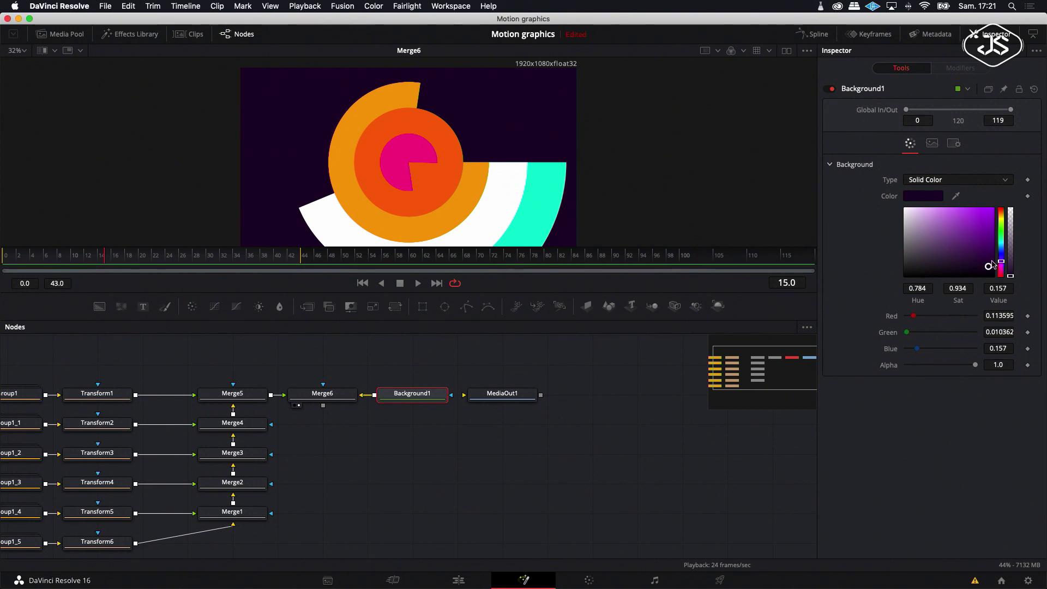
pyautogui.click(988, 266)
pyautogui.click(1002, 263)
pyautogui.click(417, 284)
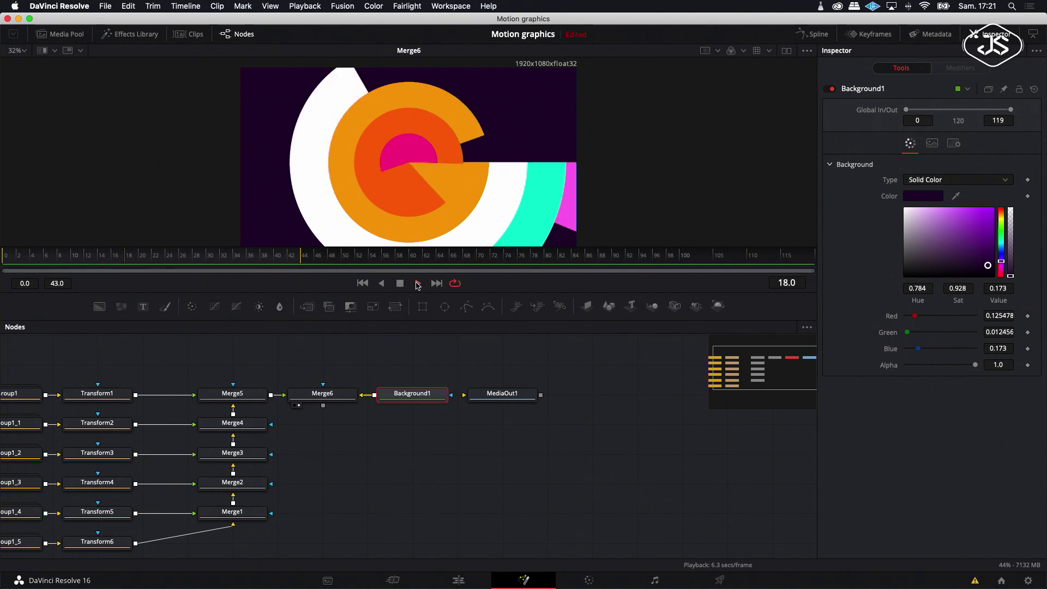